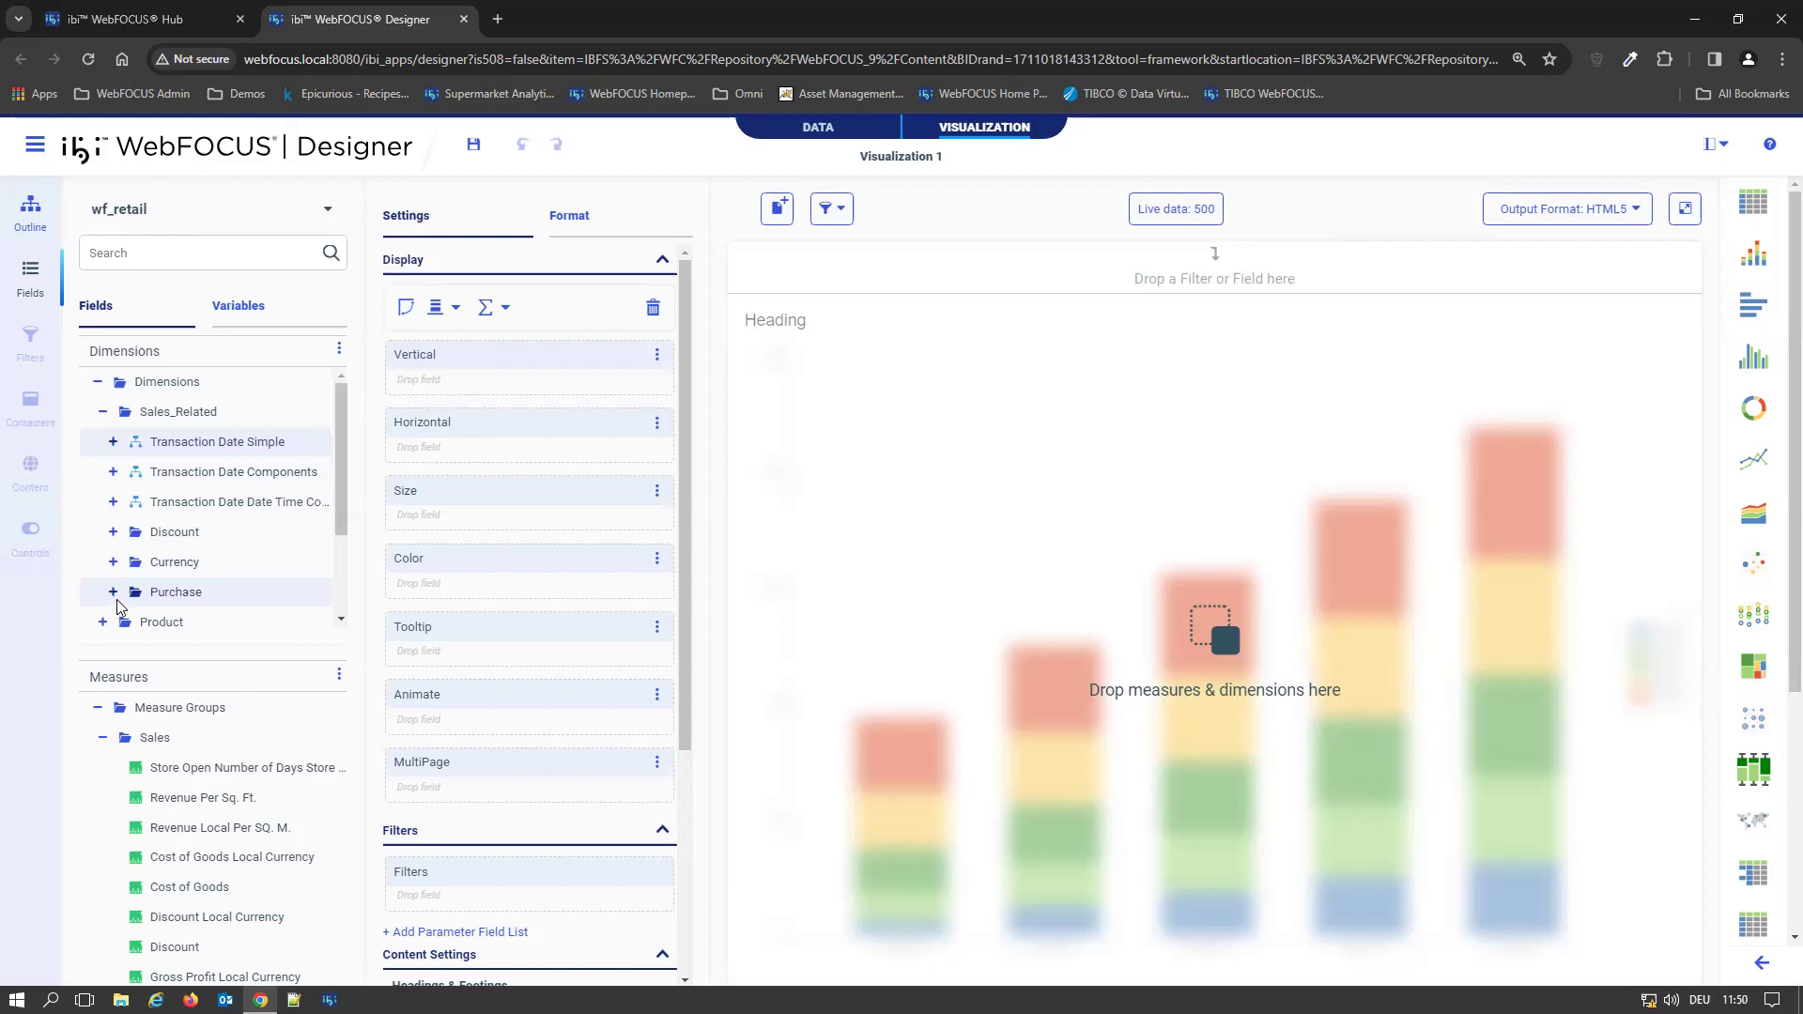
Chart Discount by Product Category from the Product dimension and swap the axes to get horizontal bars
click(104, 624)
scroll(108, 632, down, 1)
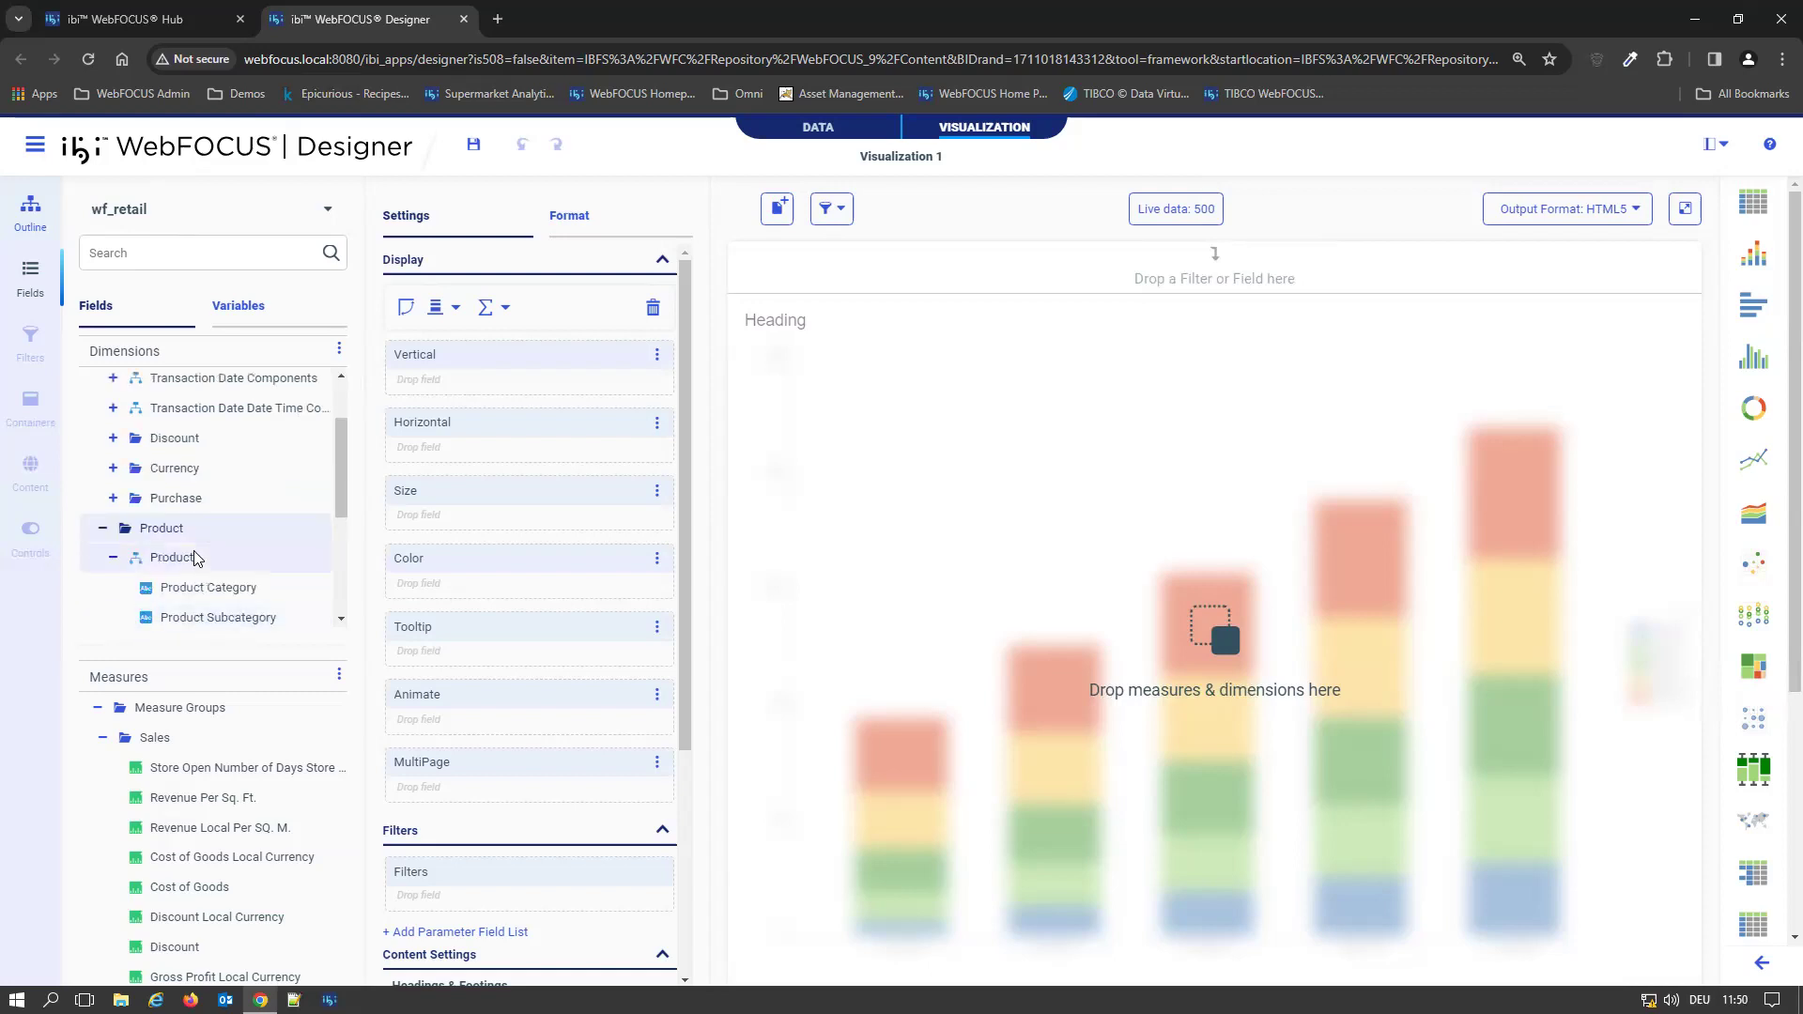
double_click(188, 598)
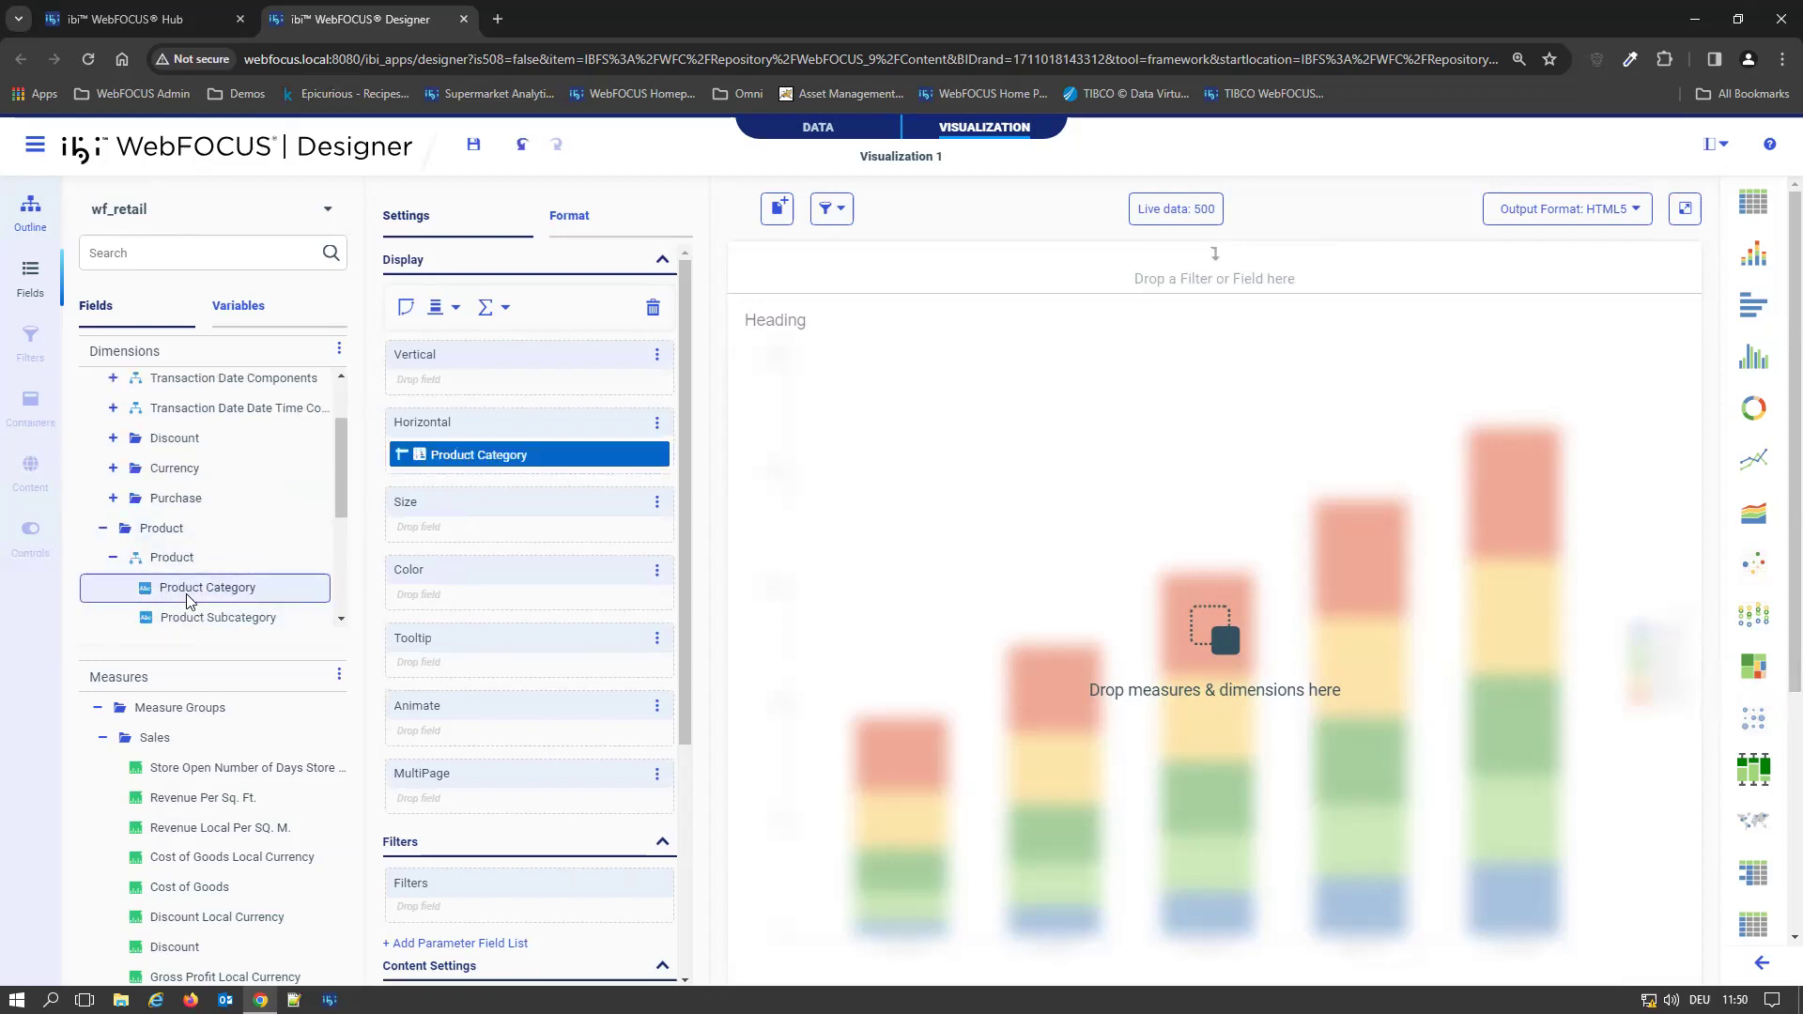
scroll(209, 907, down, 1)
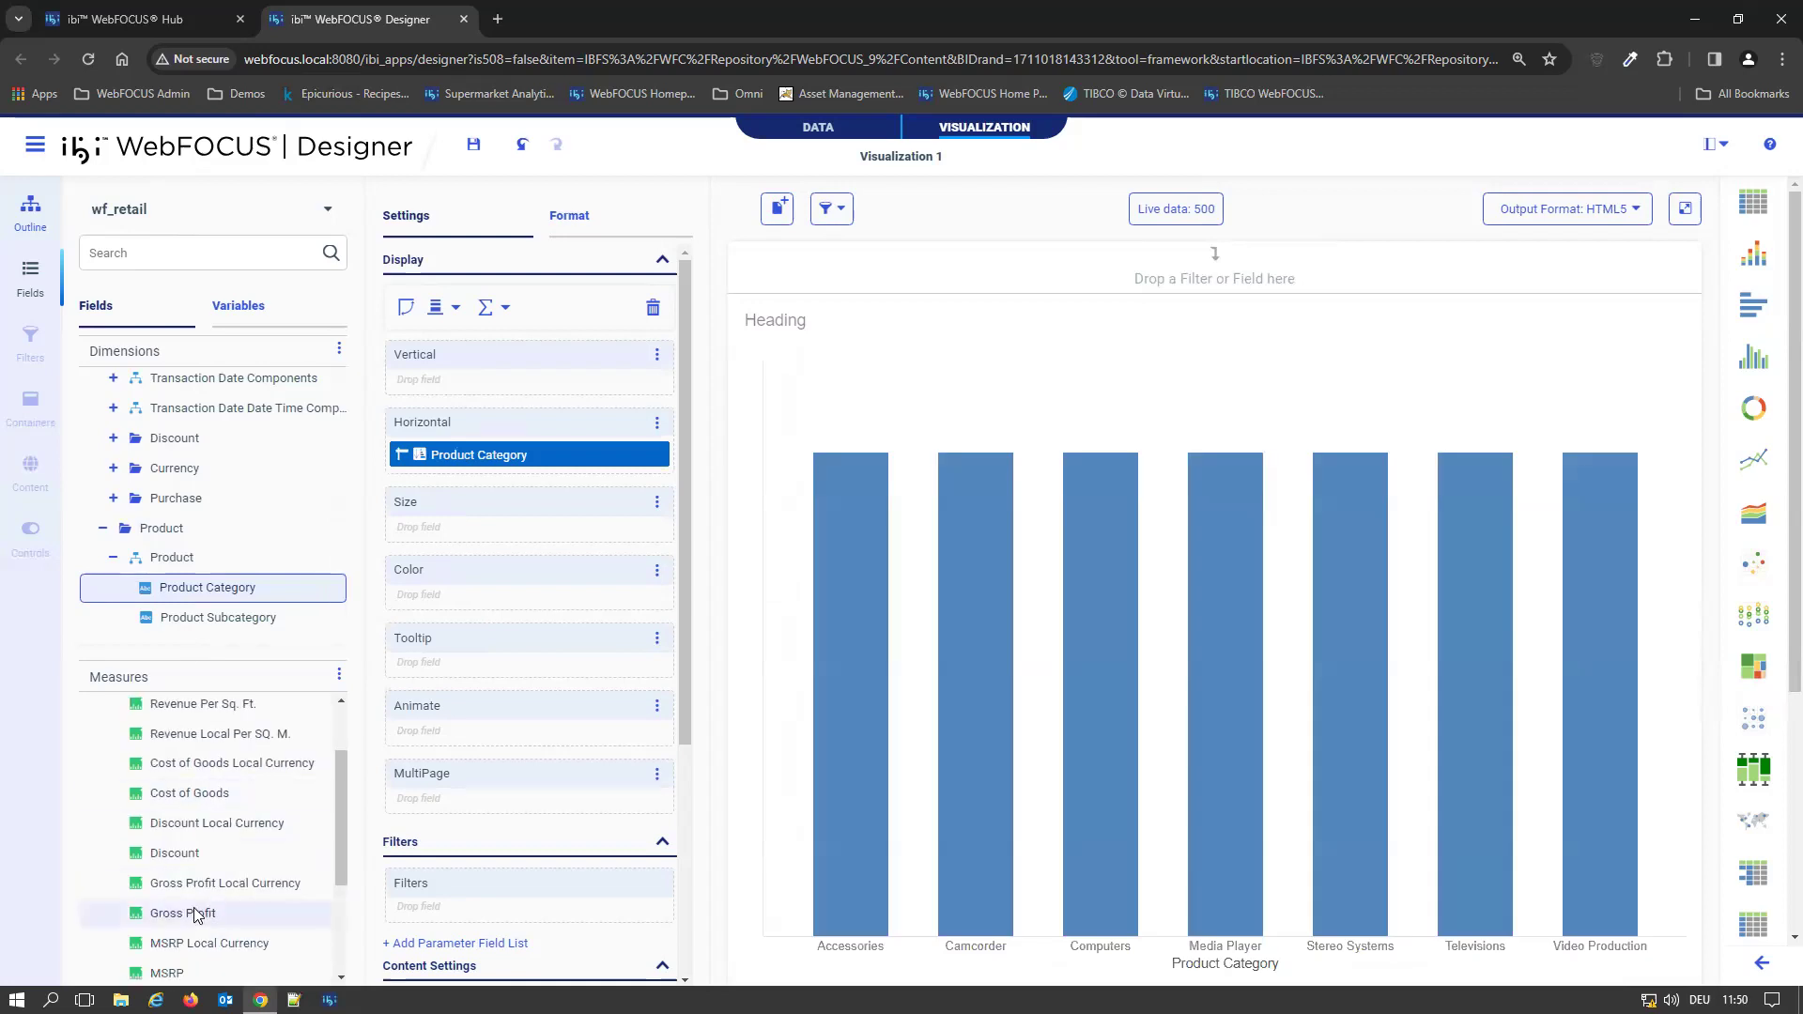
click(177, 854)
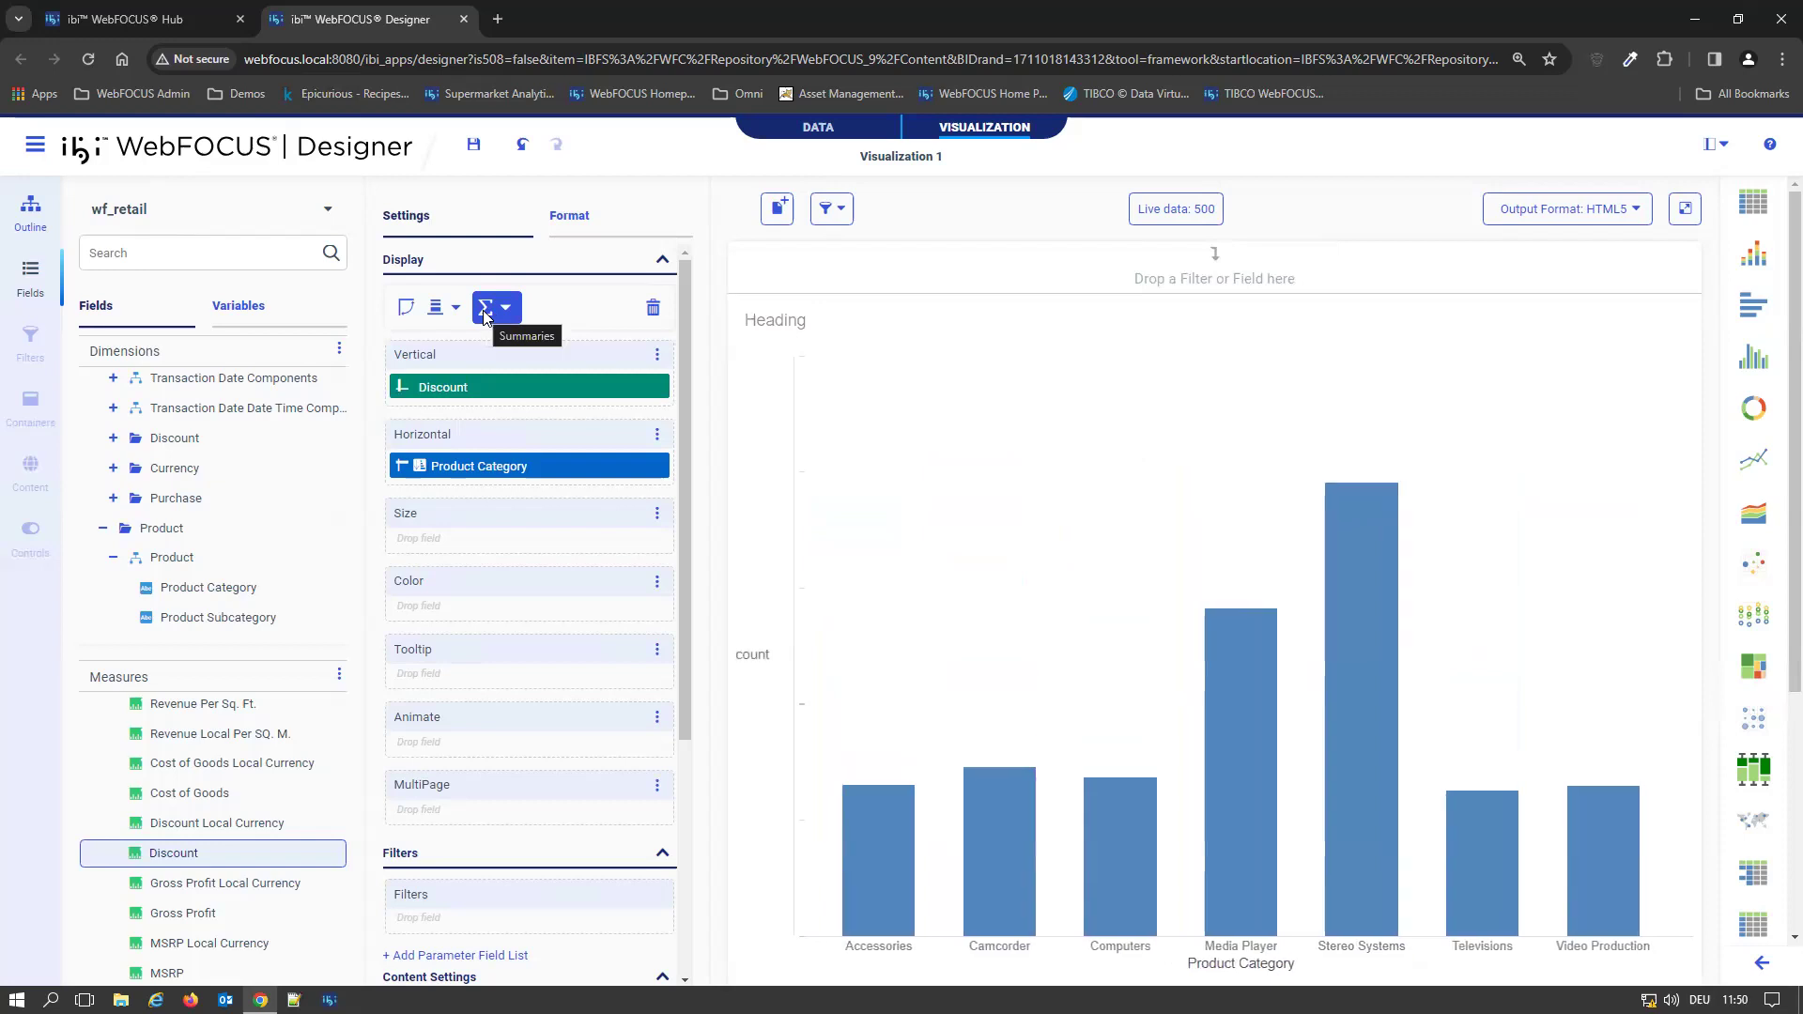
click(407, 317)
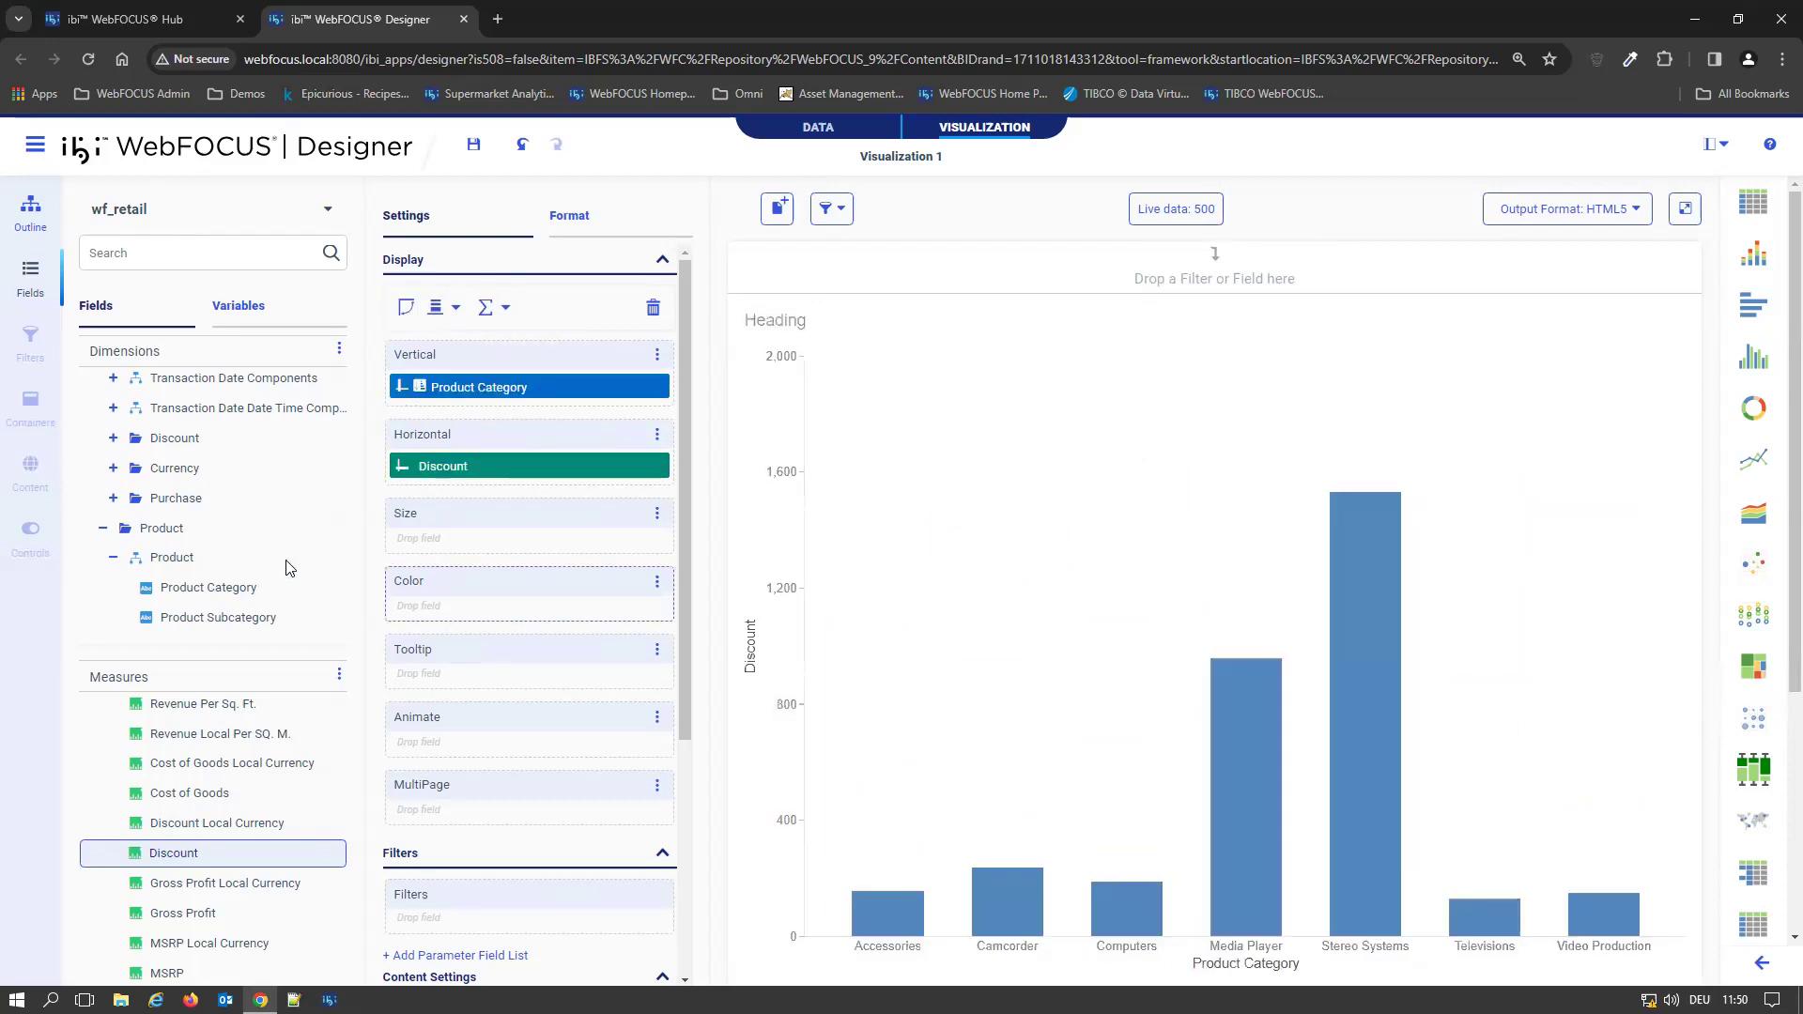
Add Product Category as a filter above the chart and review its value list and selection options
scroll(214, 498, down, 1)
drag(211, 493, 858, 275)
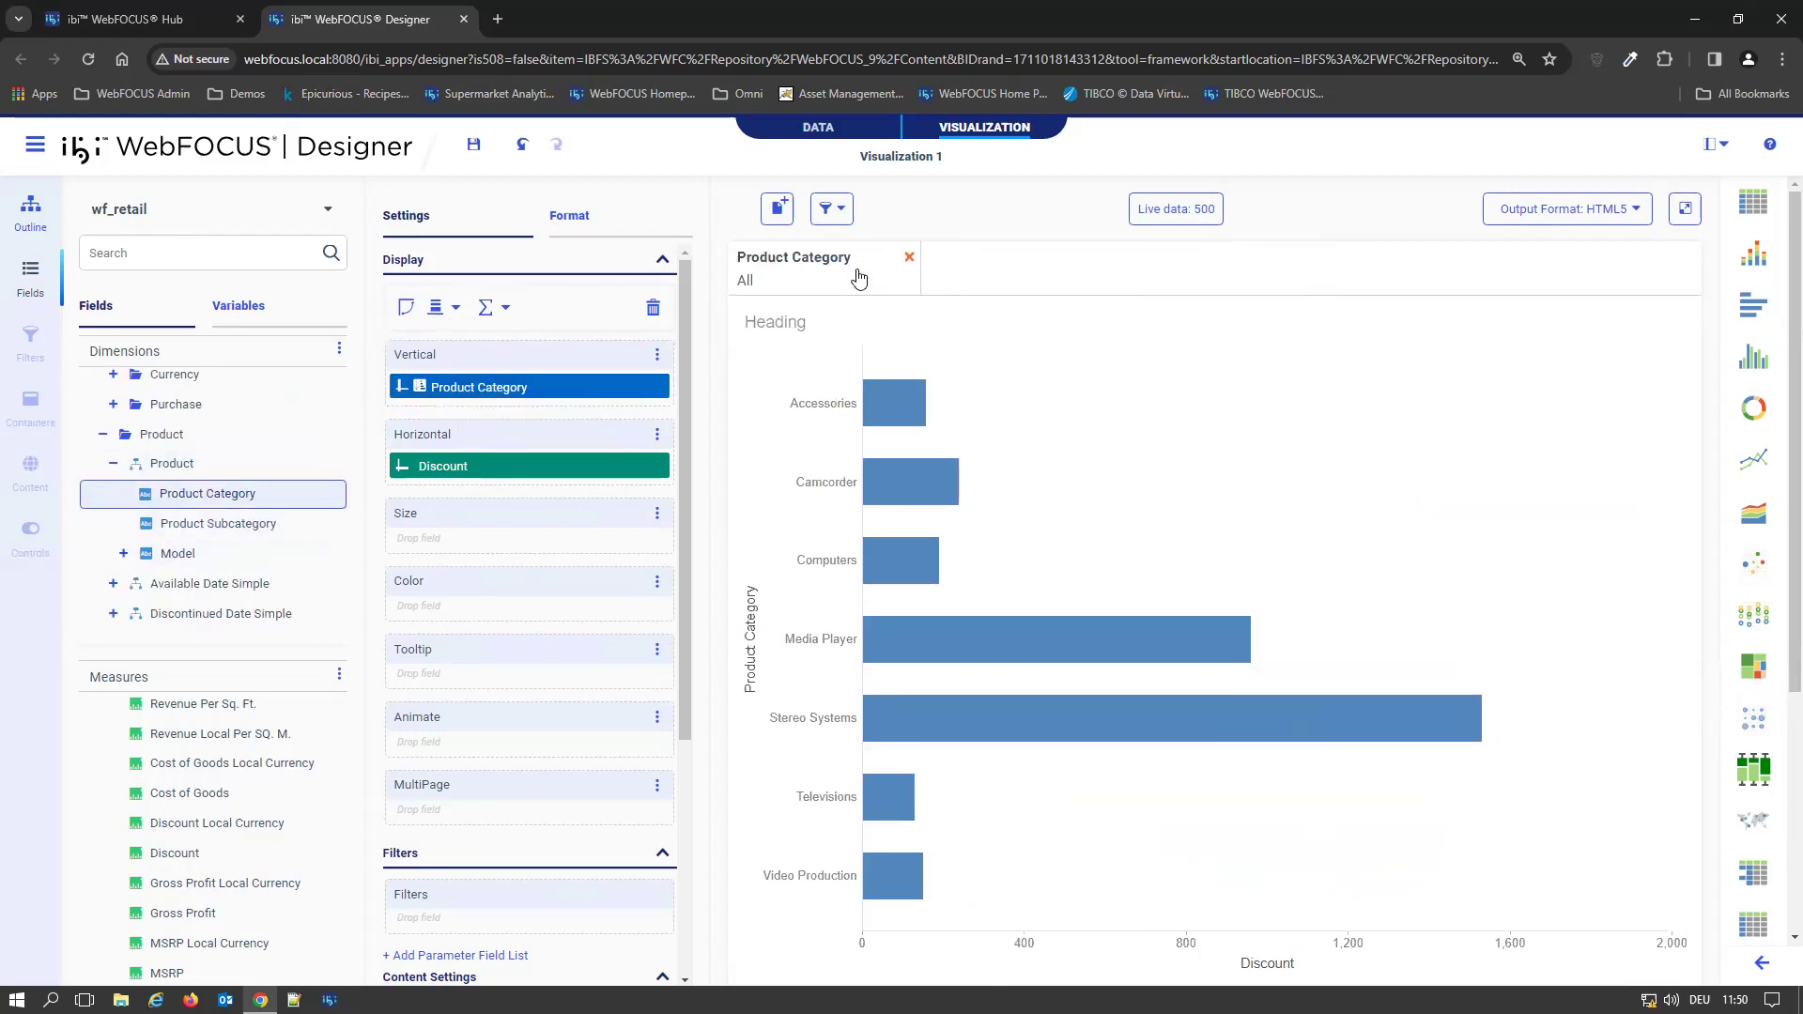
mouse_move(873, 282)
click(874, 282)
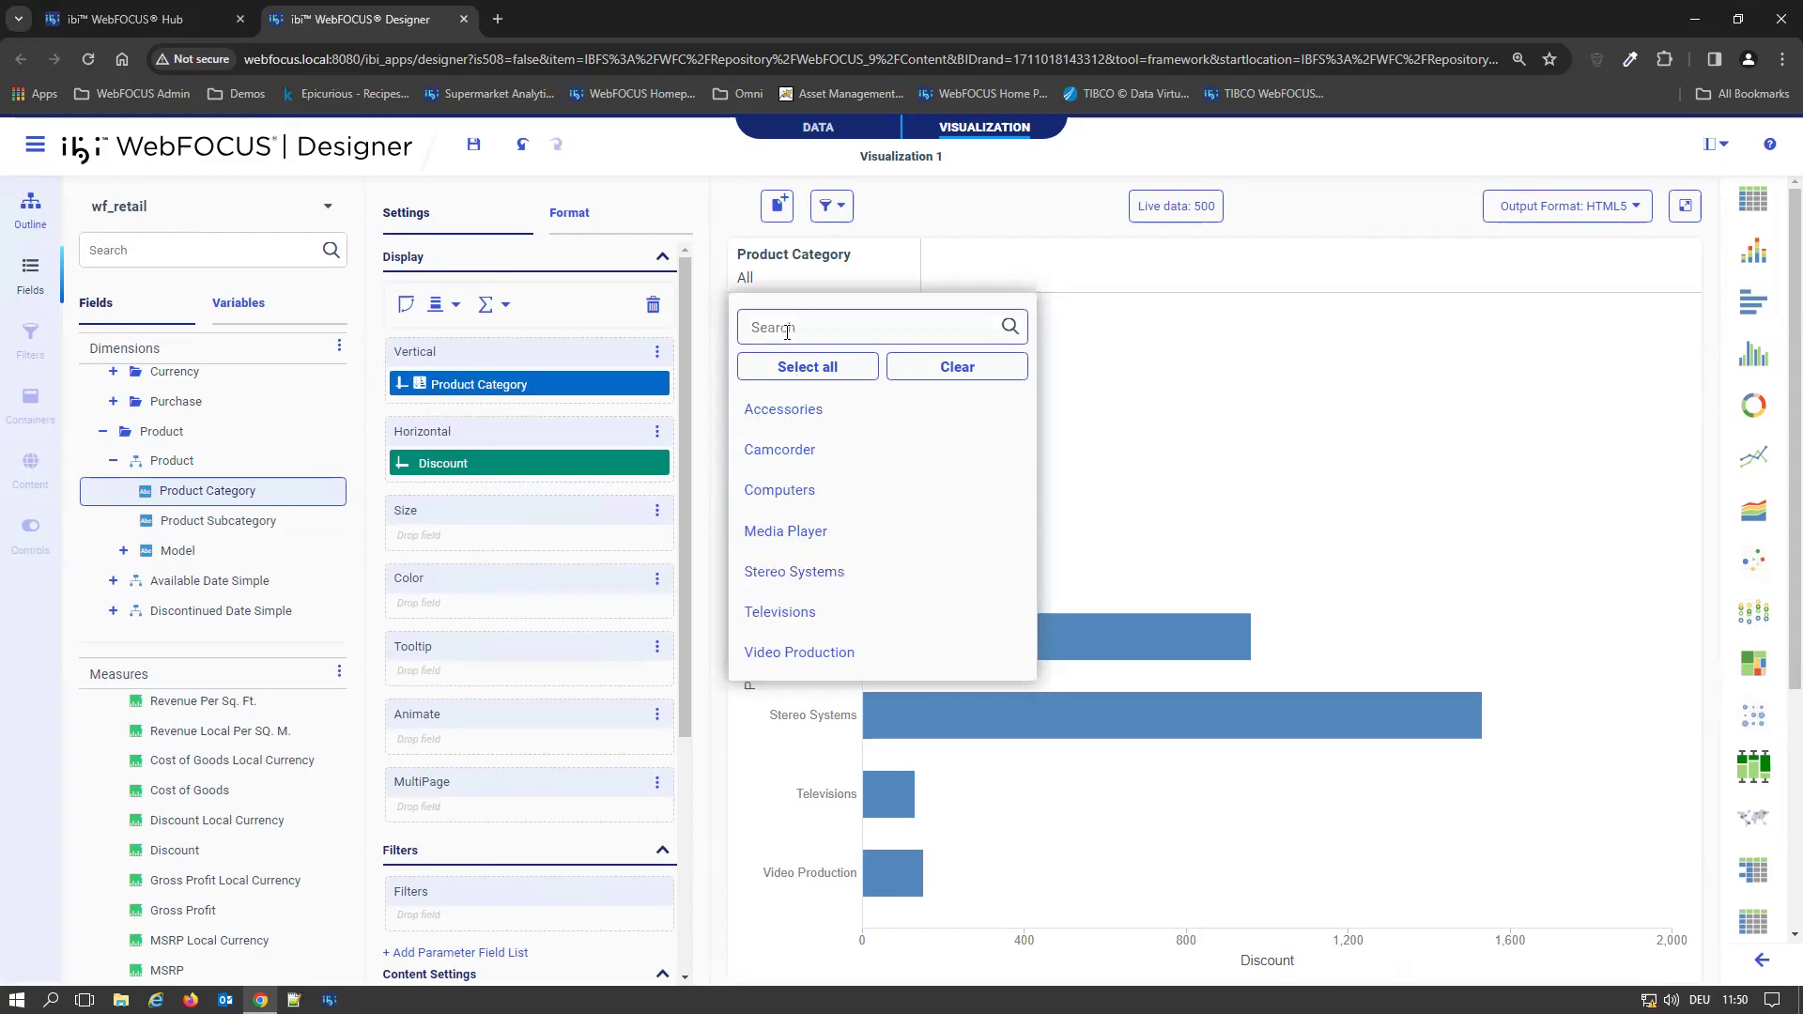
click(979, 254)
right_click(869, 278)
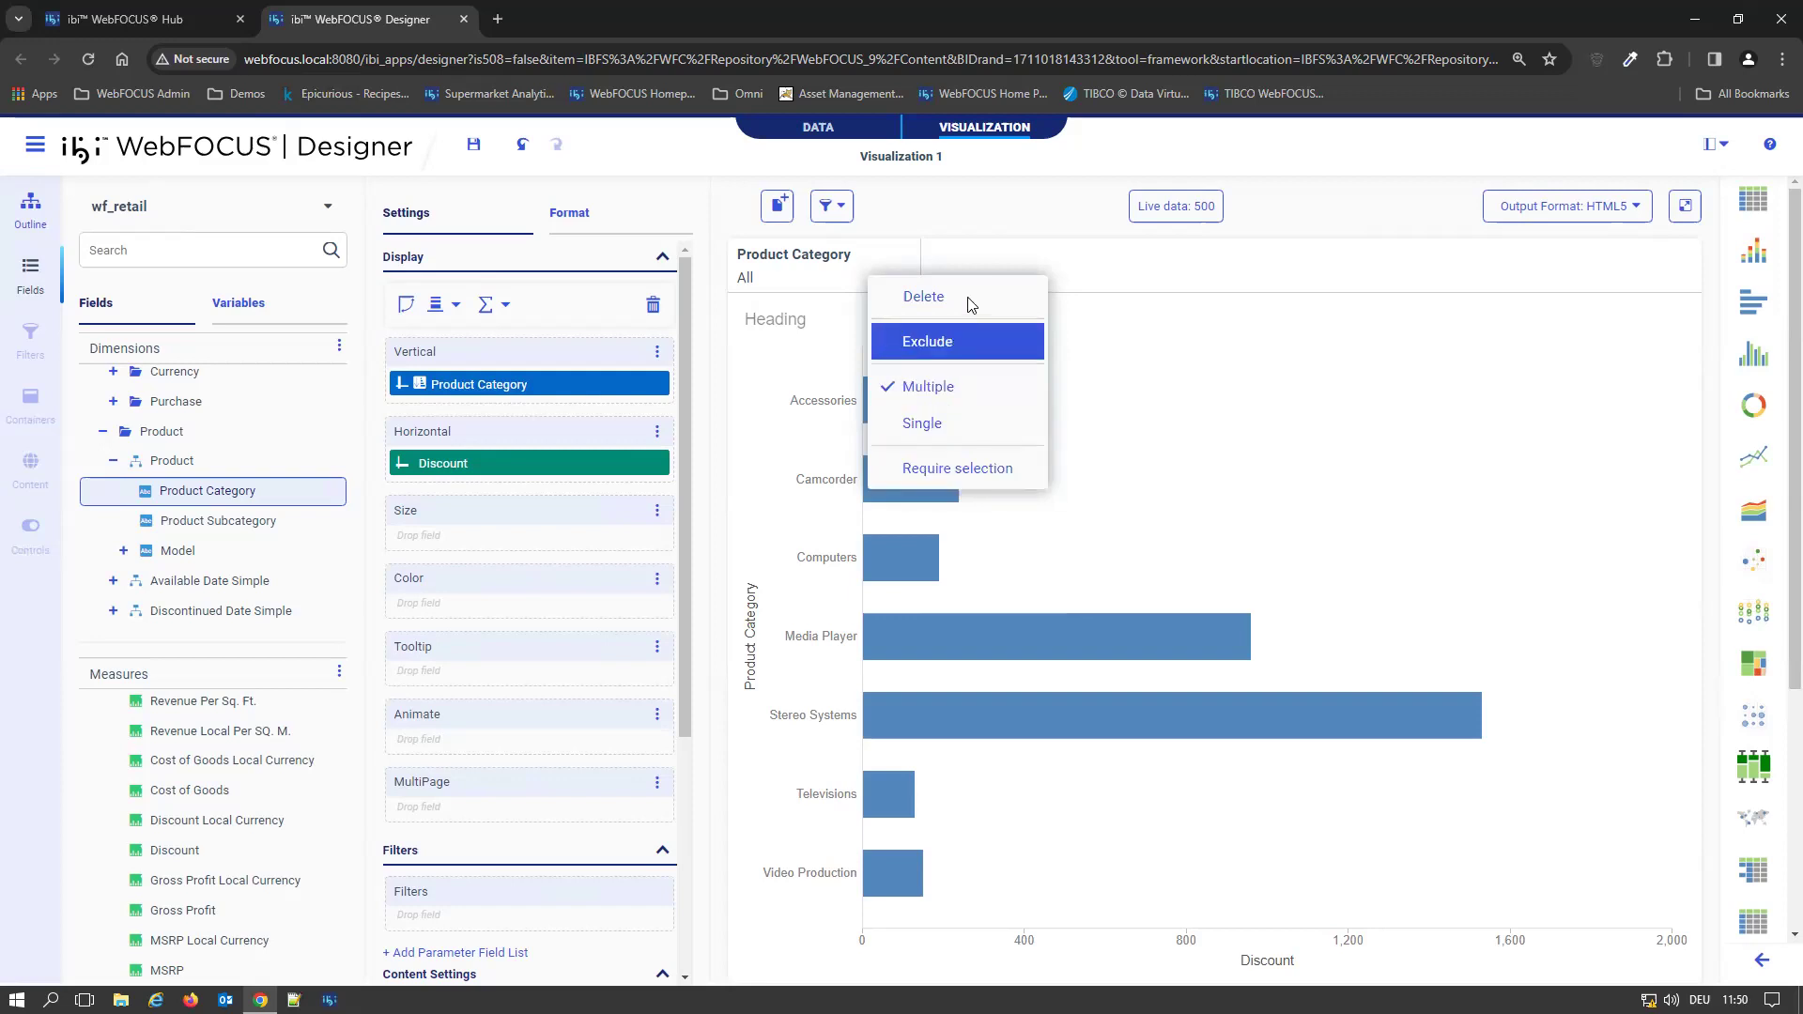
click(977, 256)
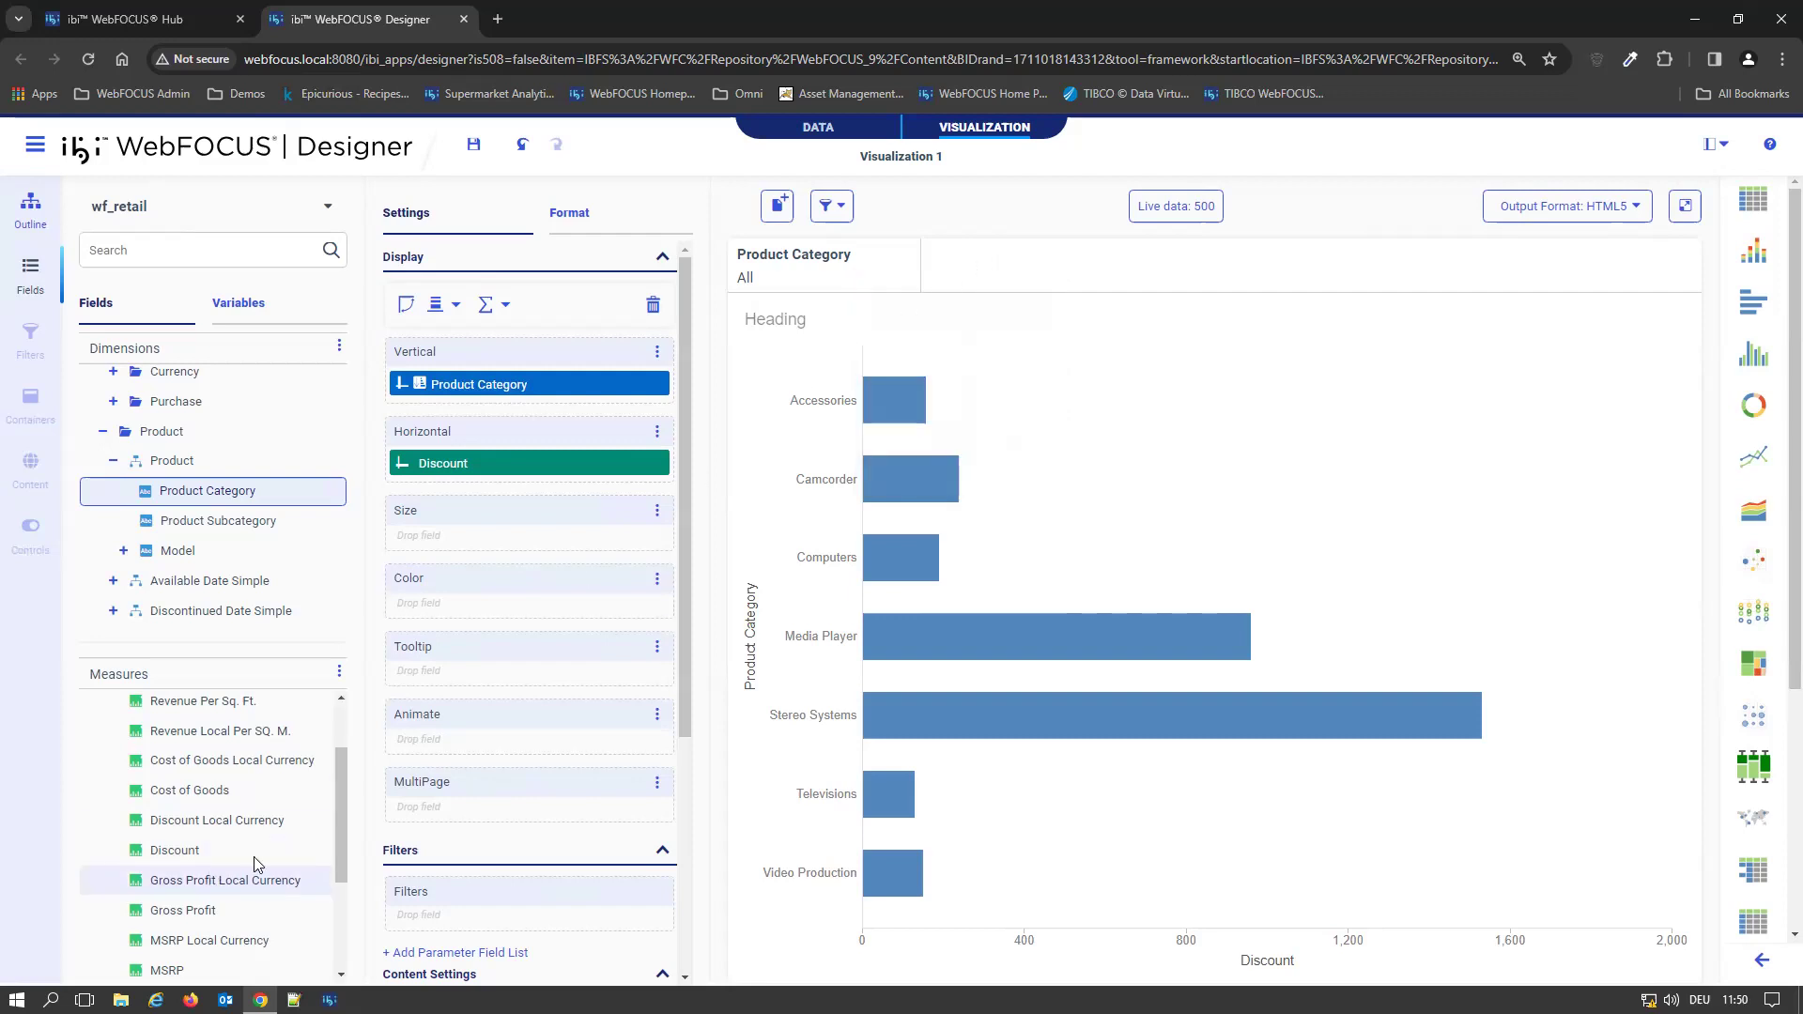
Add the Discount measure as a filter beside Product Category and review its comparison and aggregation options
drag(176, 851, 1001, 271)
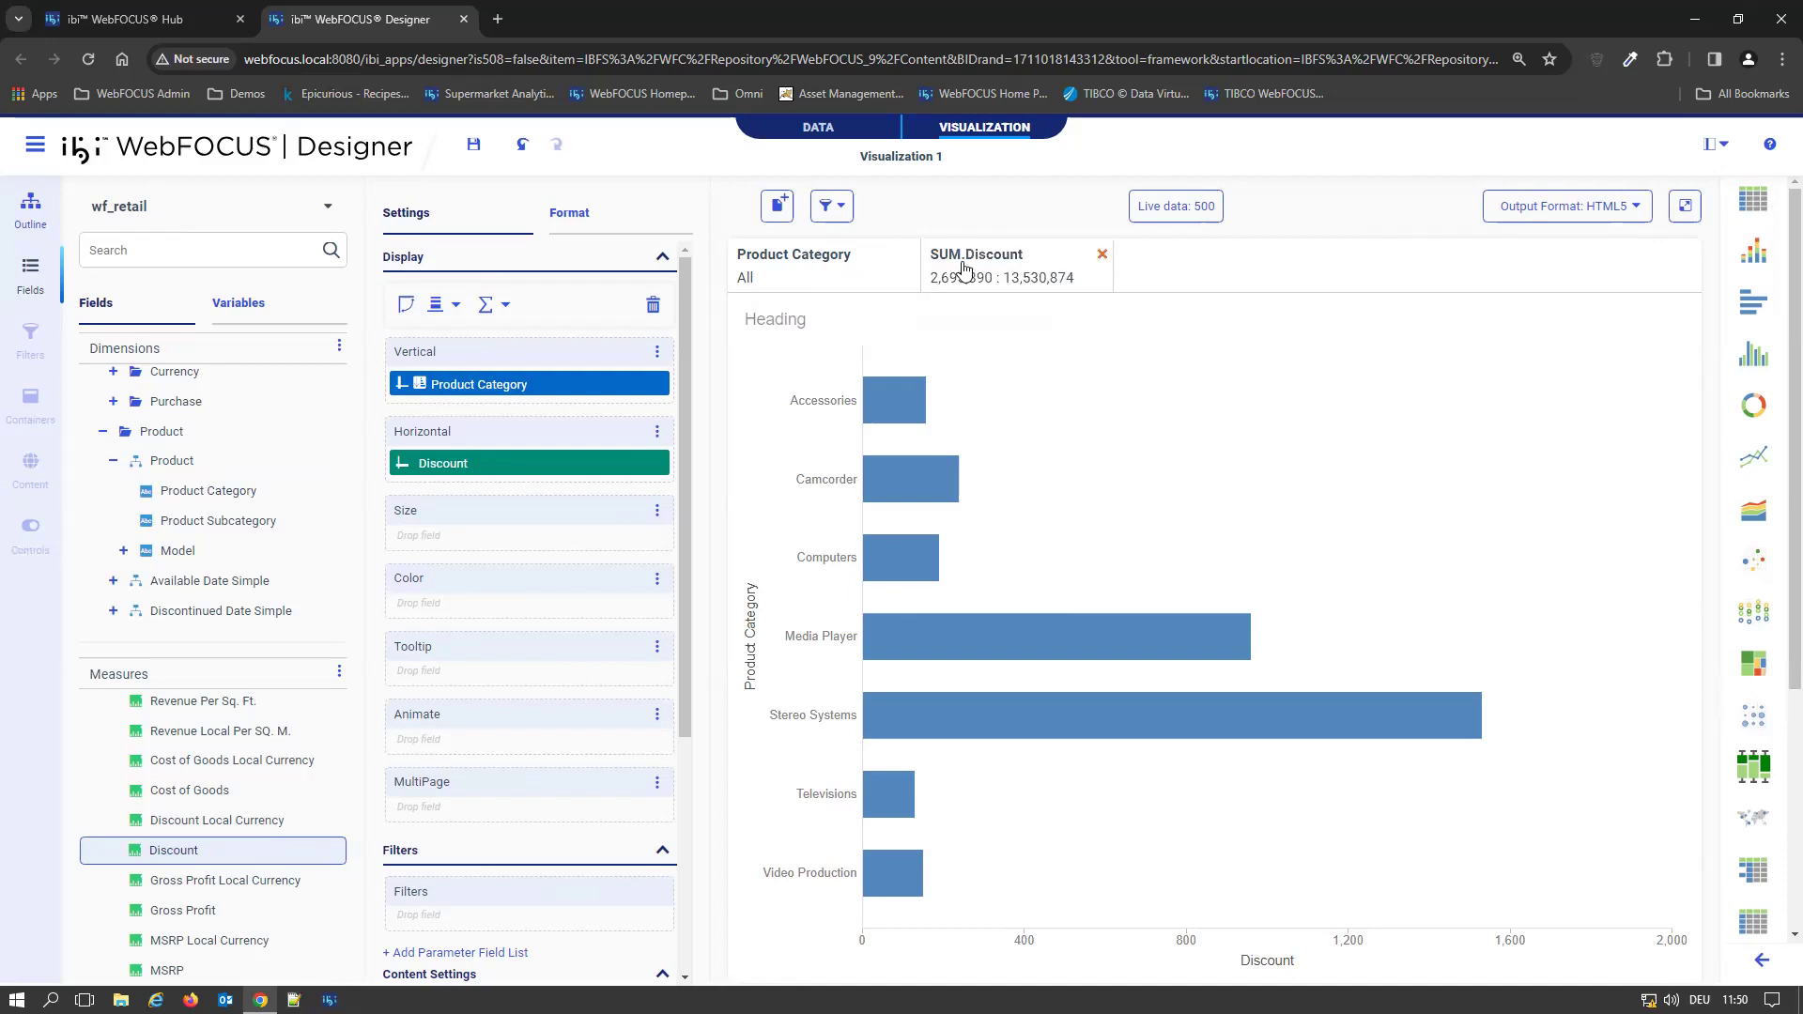
right_click(1031, 279)
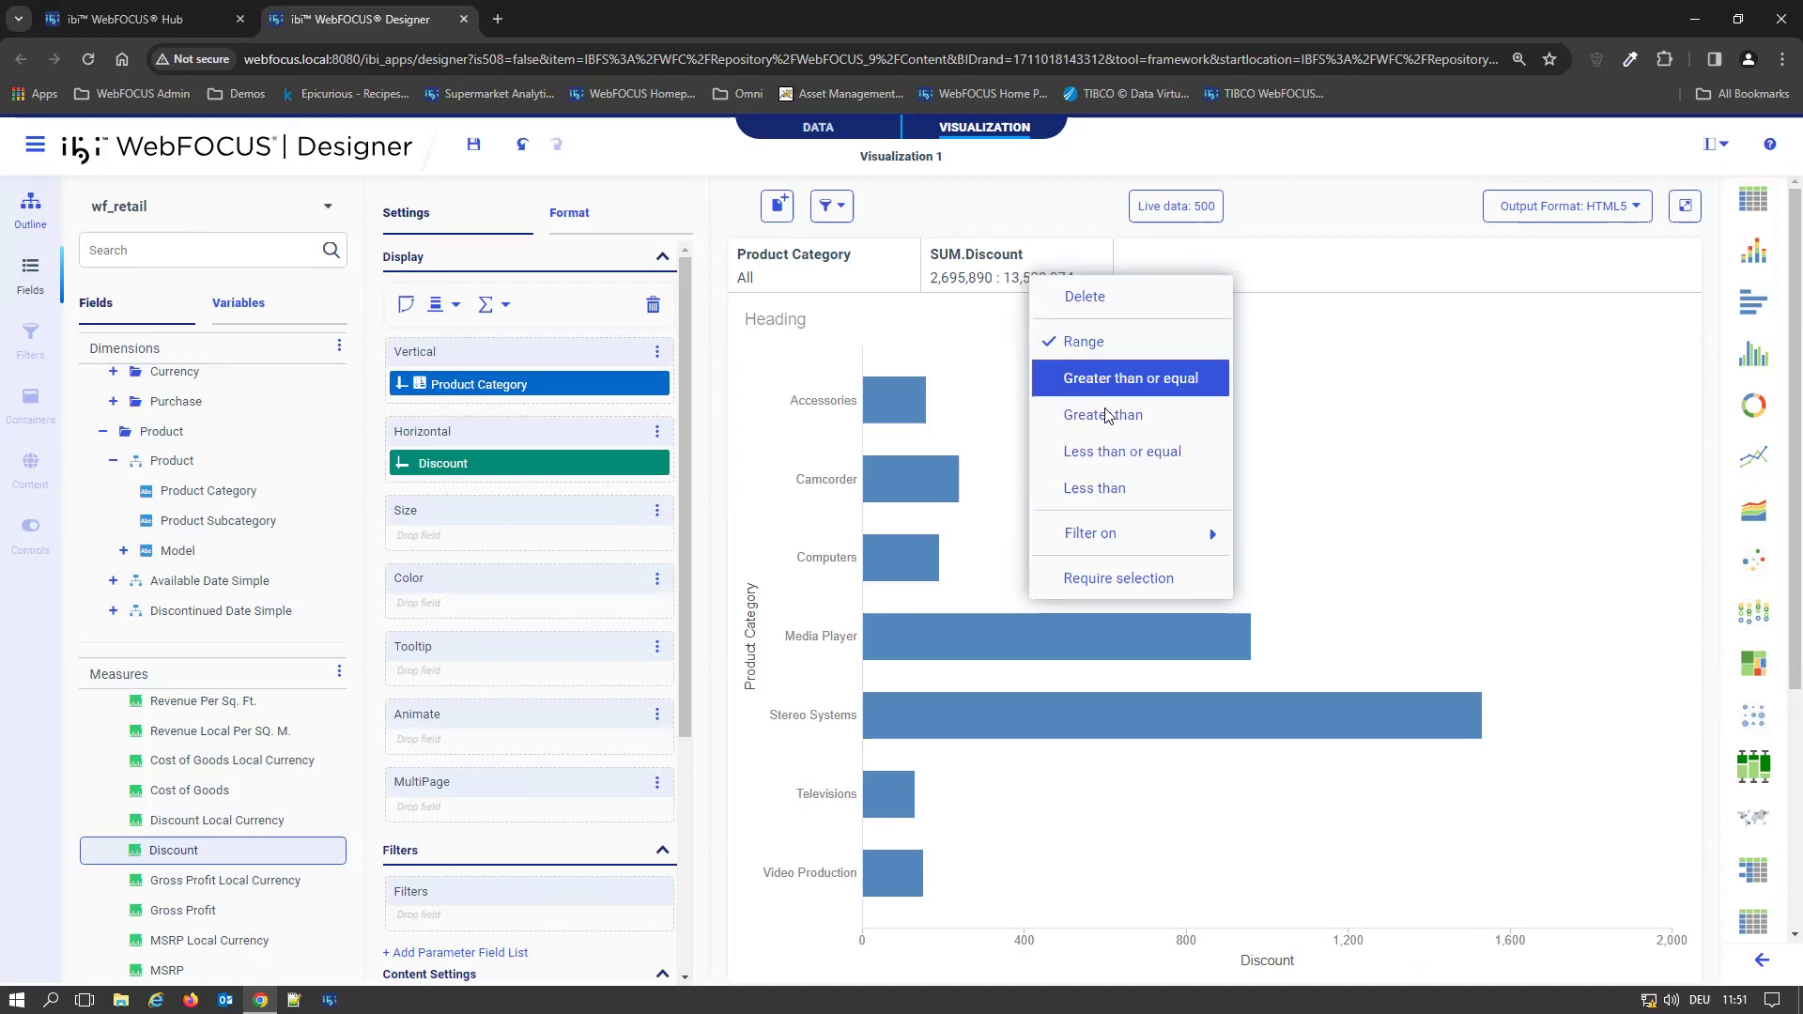
mouse_move(1146, 533)
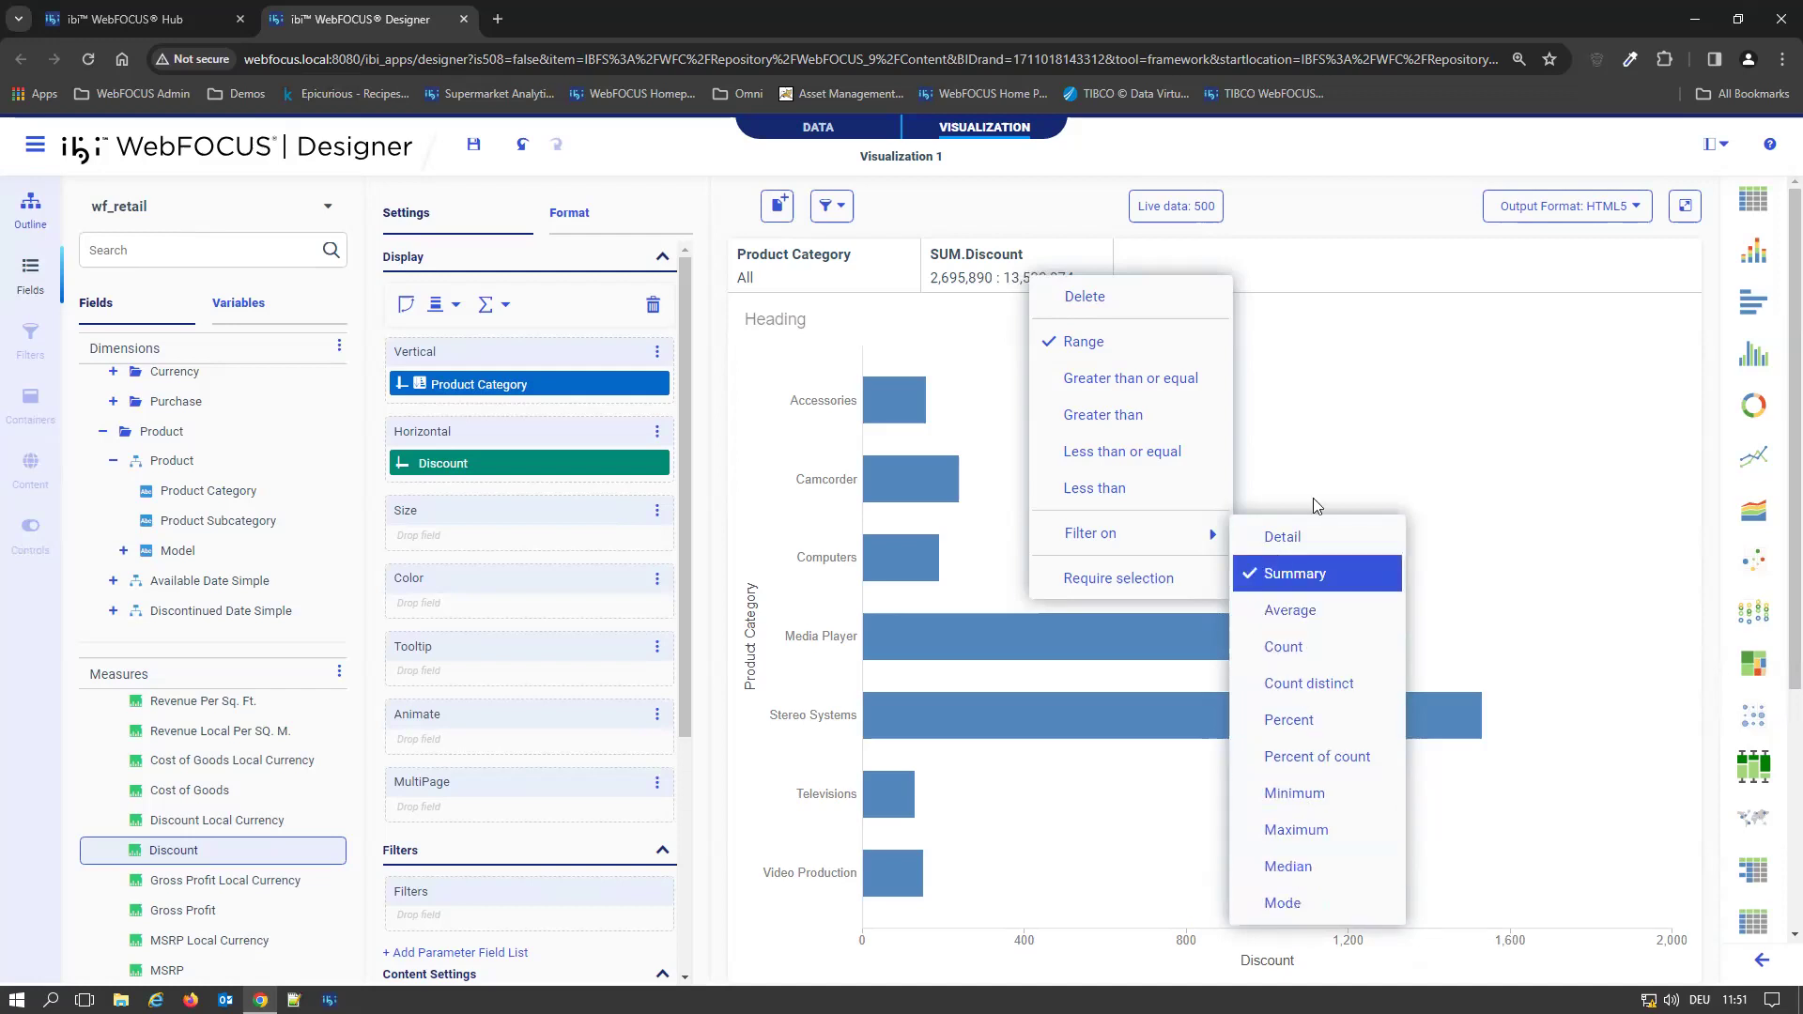
click(1487, 415)
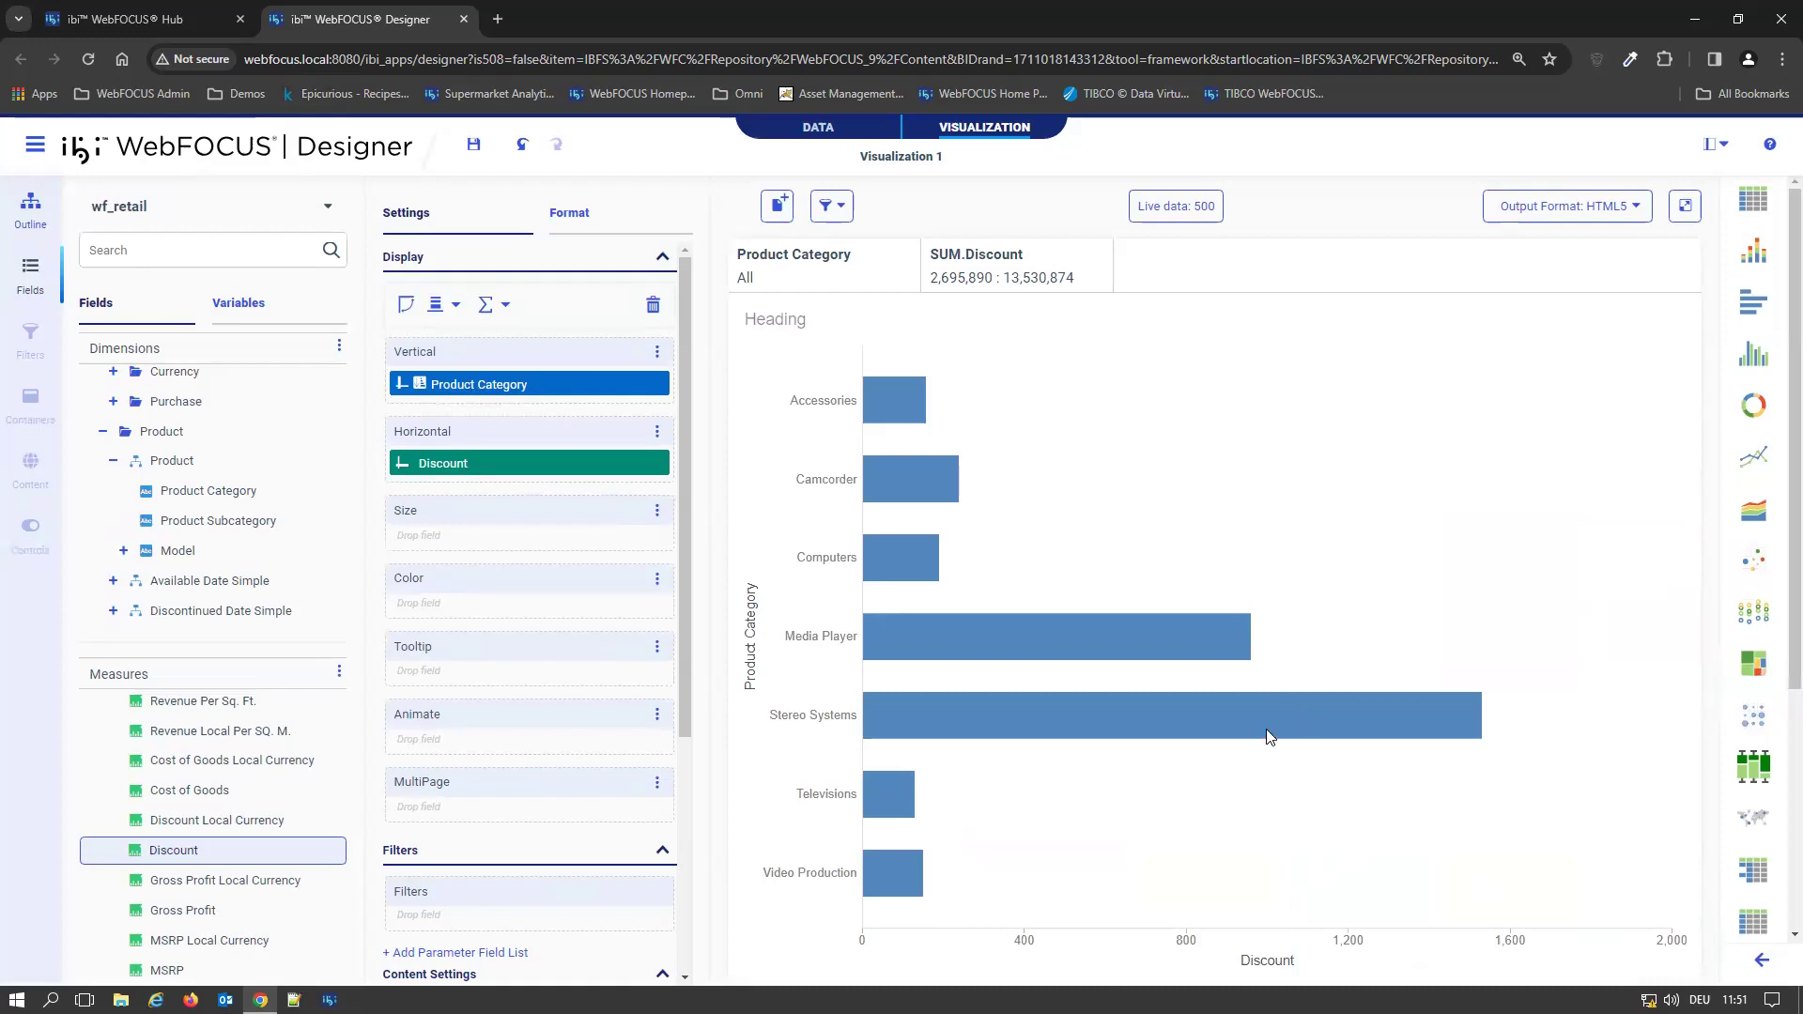
Set the canvas's live record limit to All
click(1184, 212)
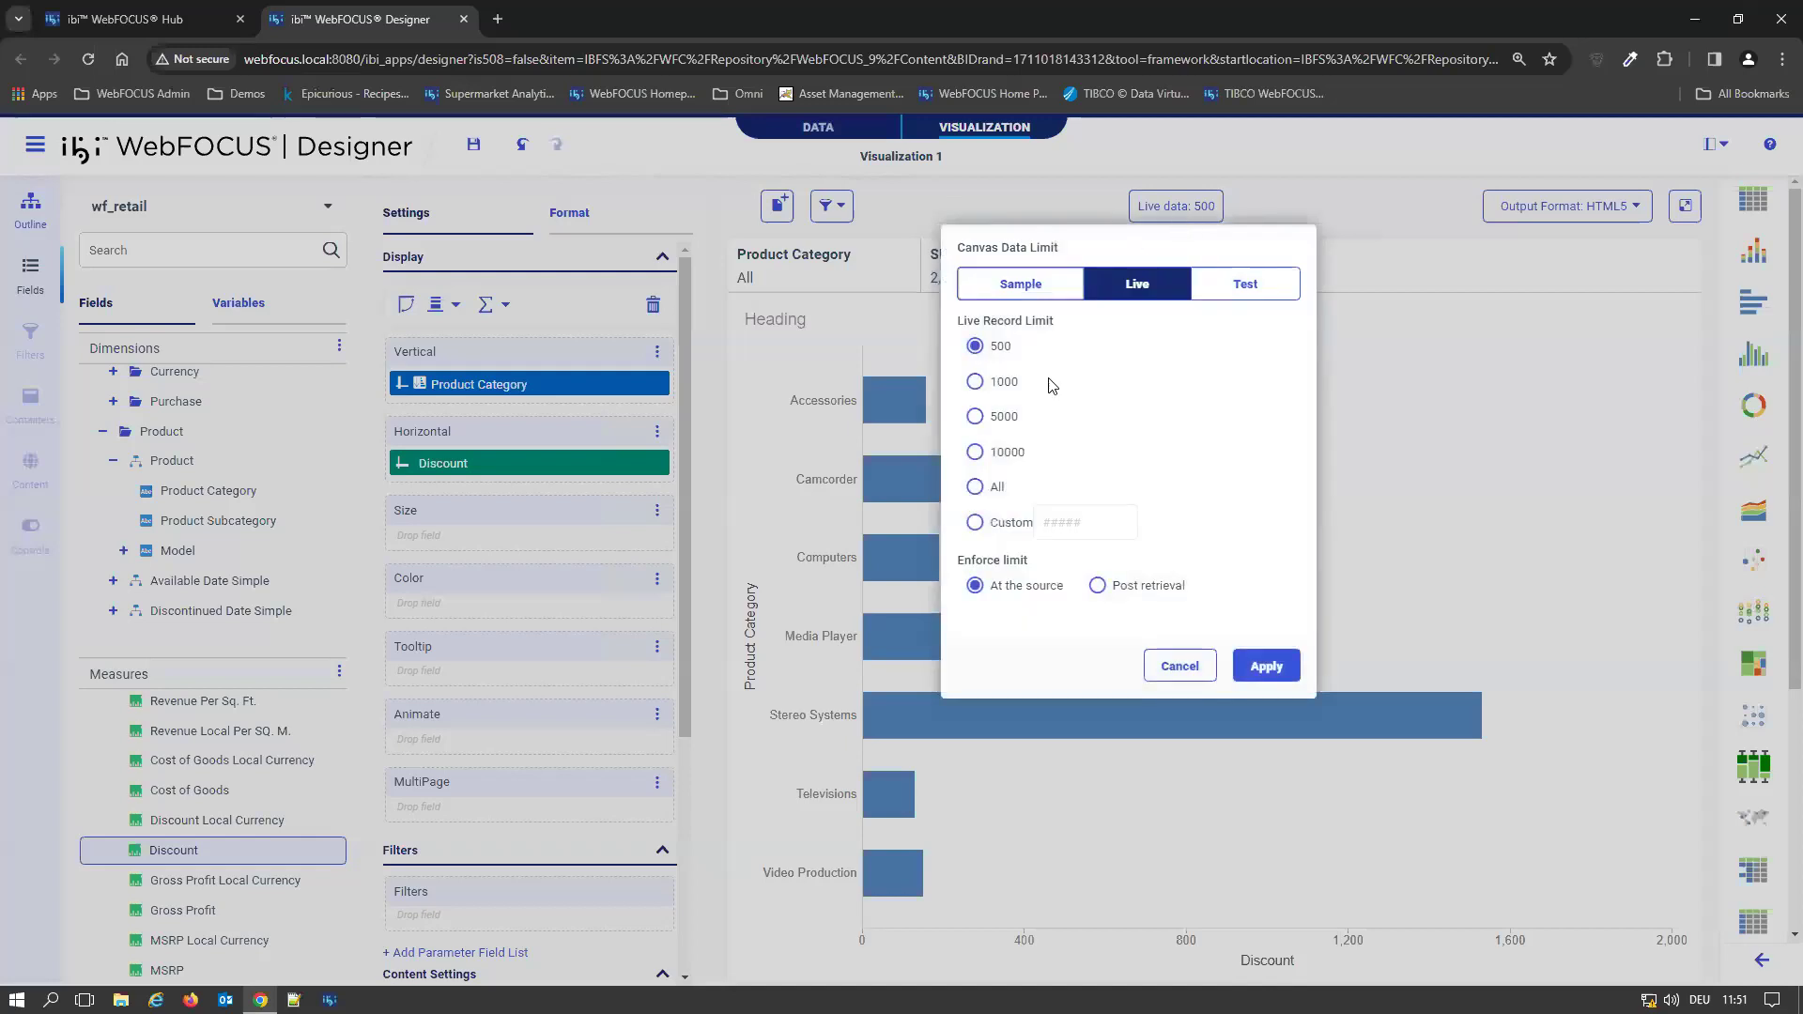
click(978, 489)
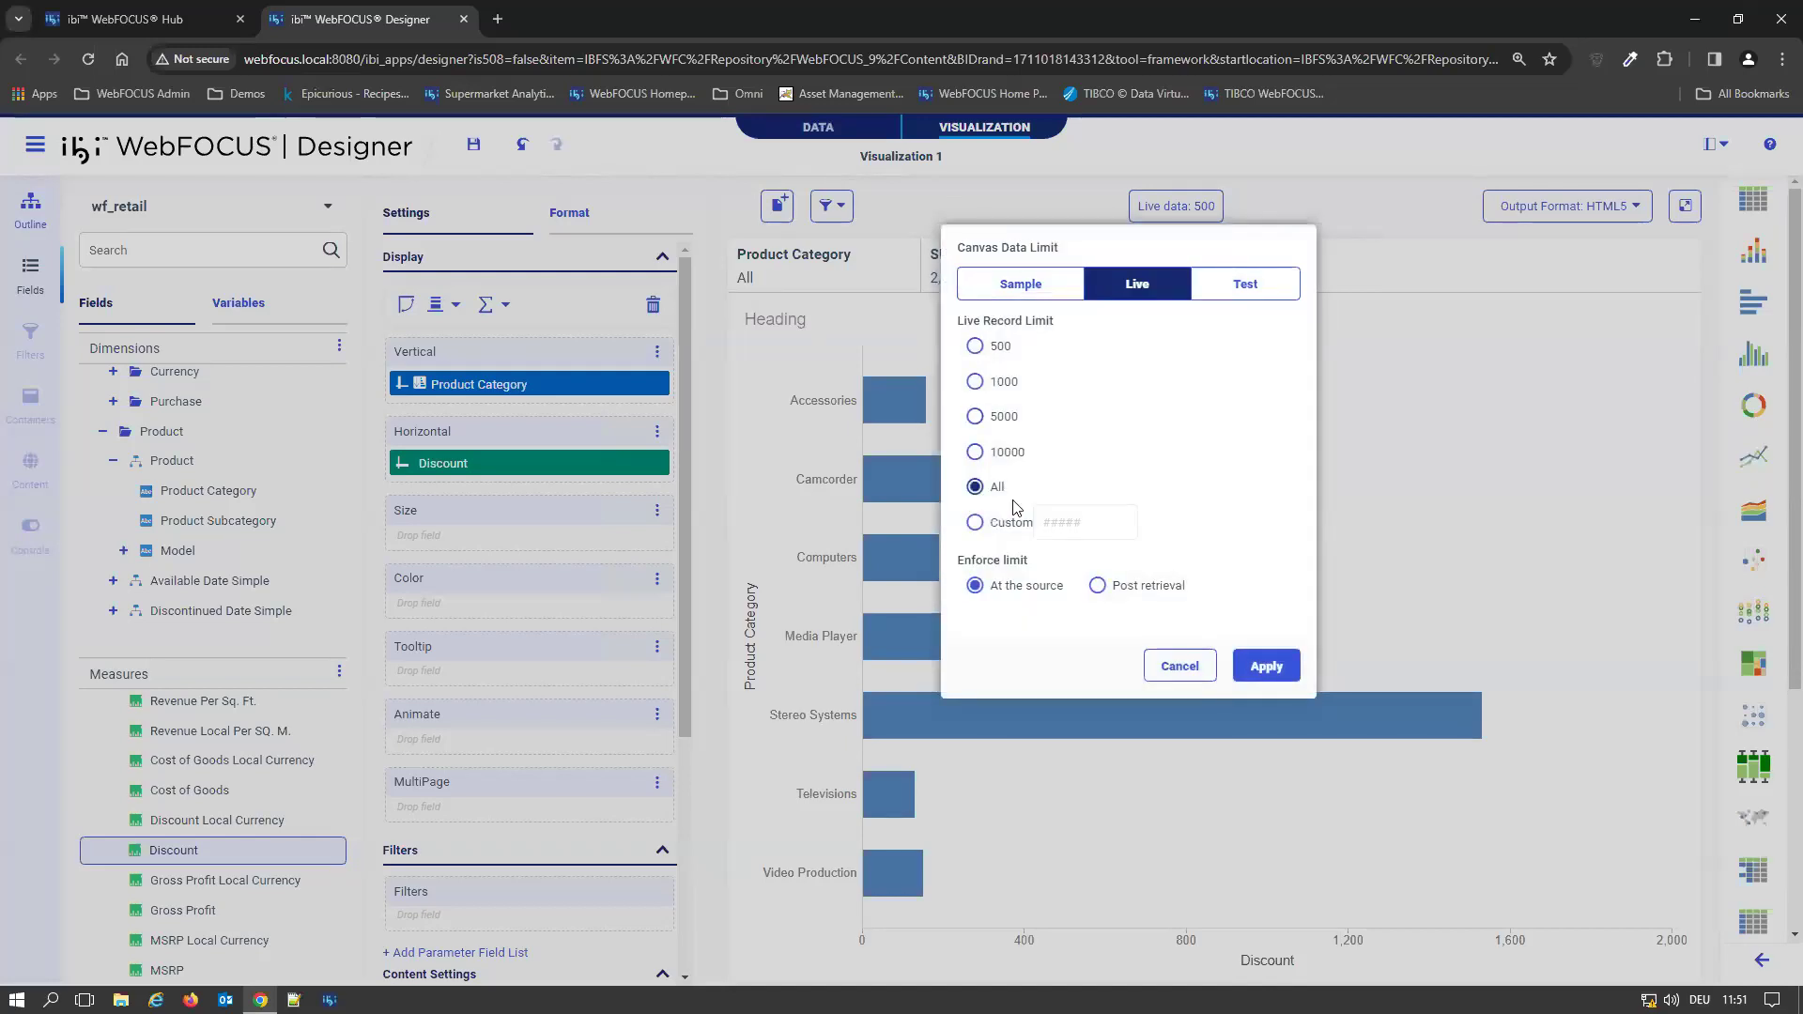
click(1268, 666)
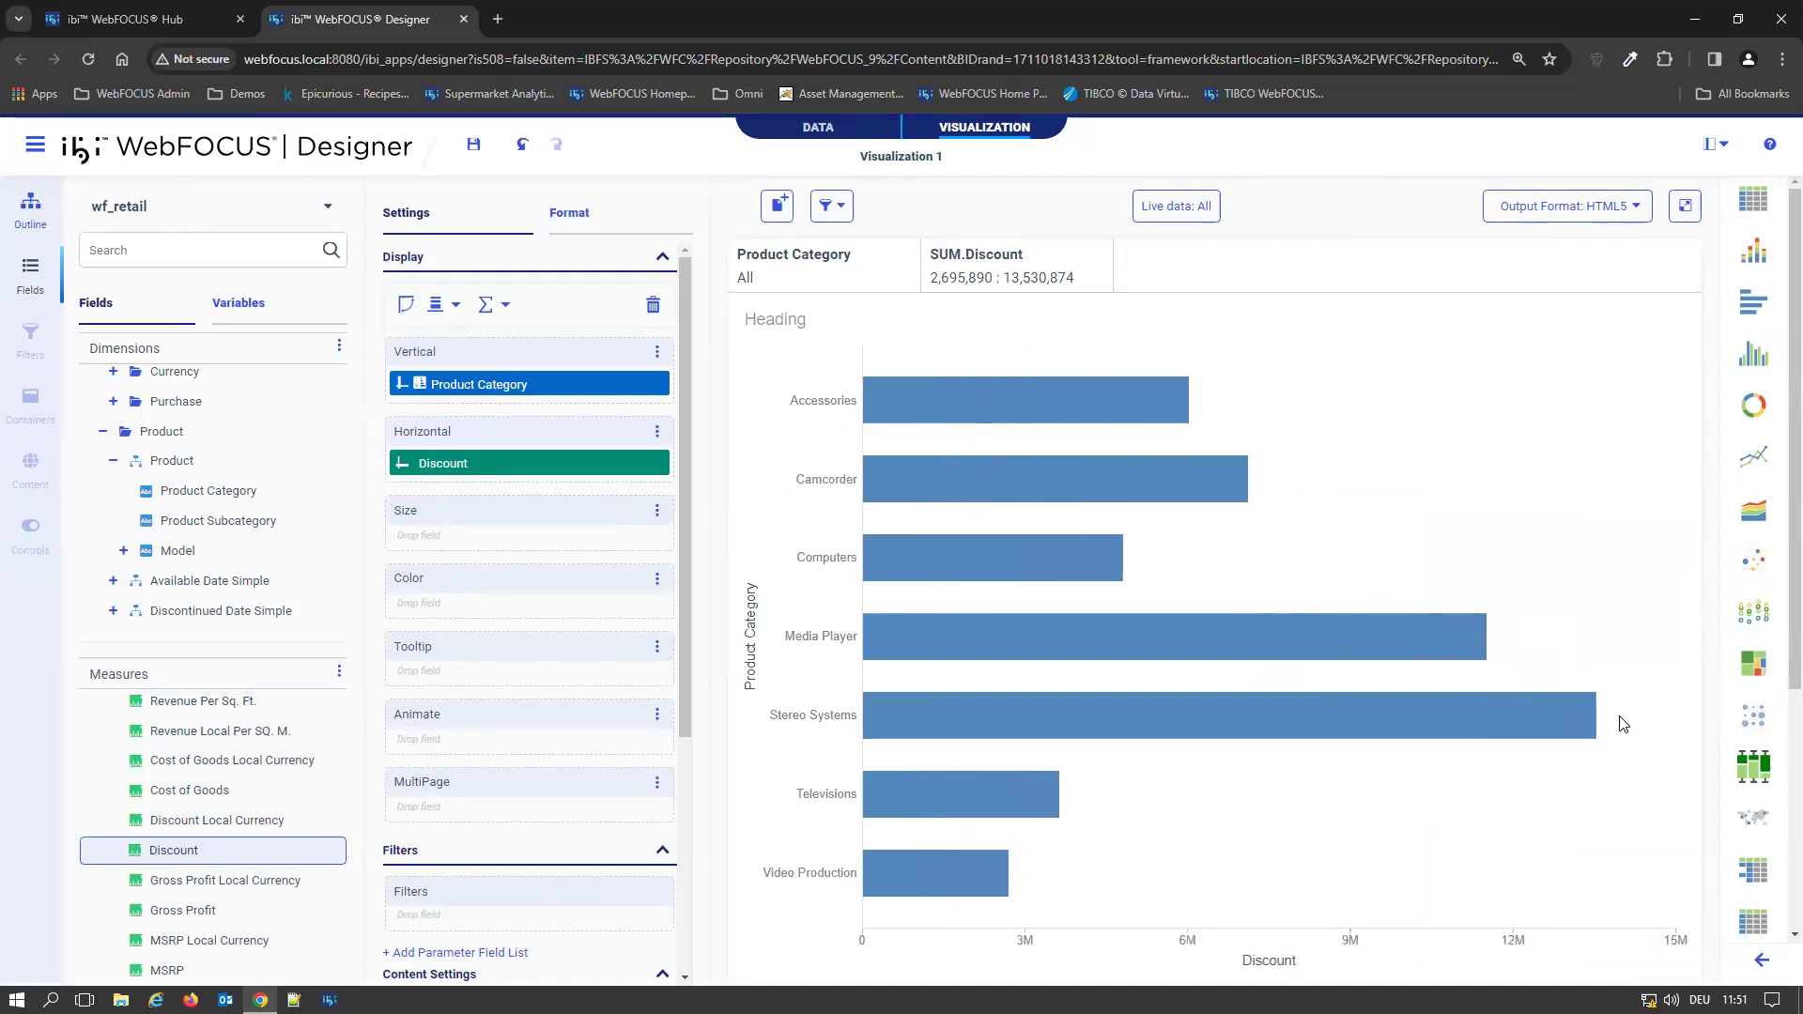
Restrict the Discount filter to sums from 8,250,052 to 13,530,874 and inspect the chart's bars
mouse_move(1595, 731)
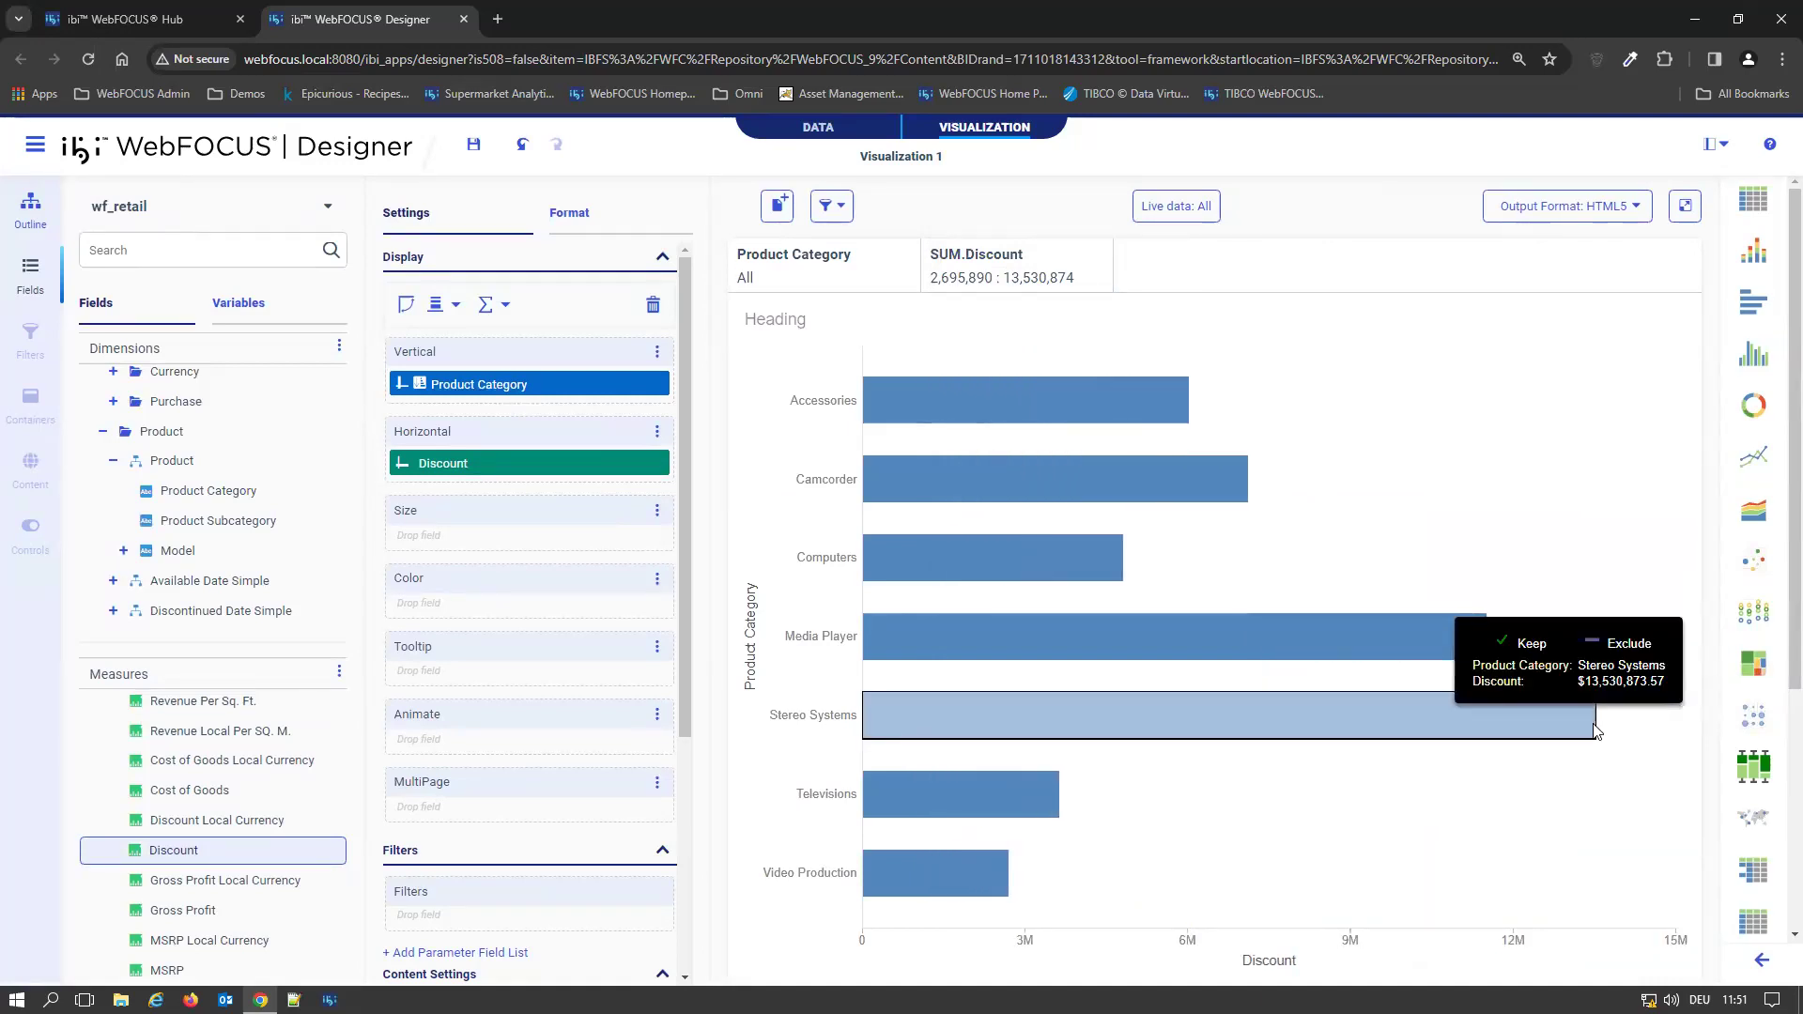
click(973, 282)
drag(939, 336, 1080, 336)
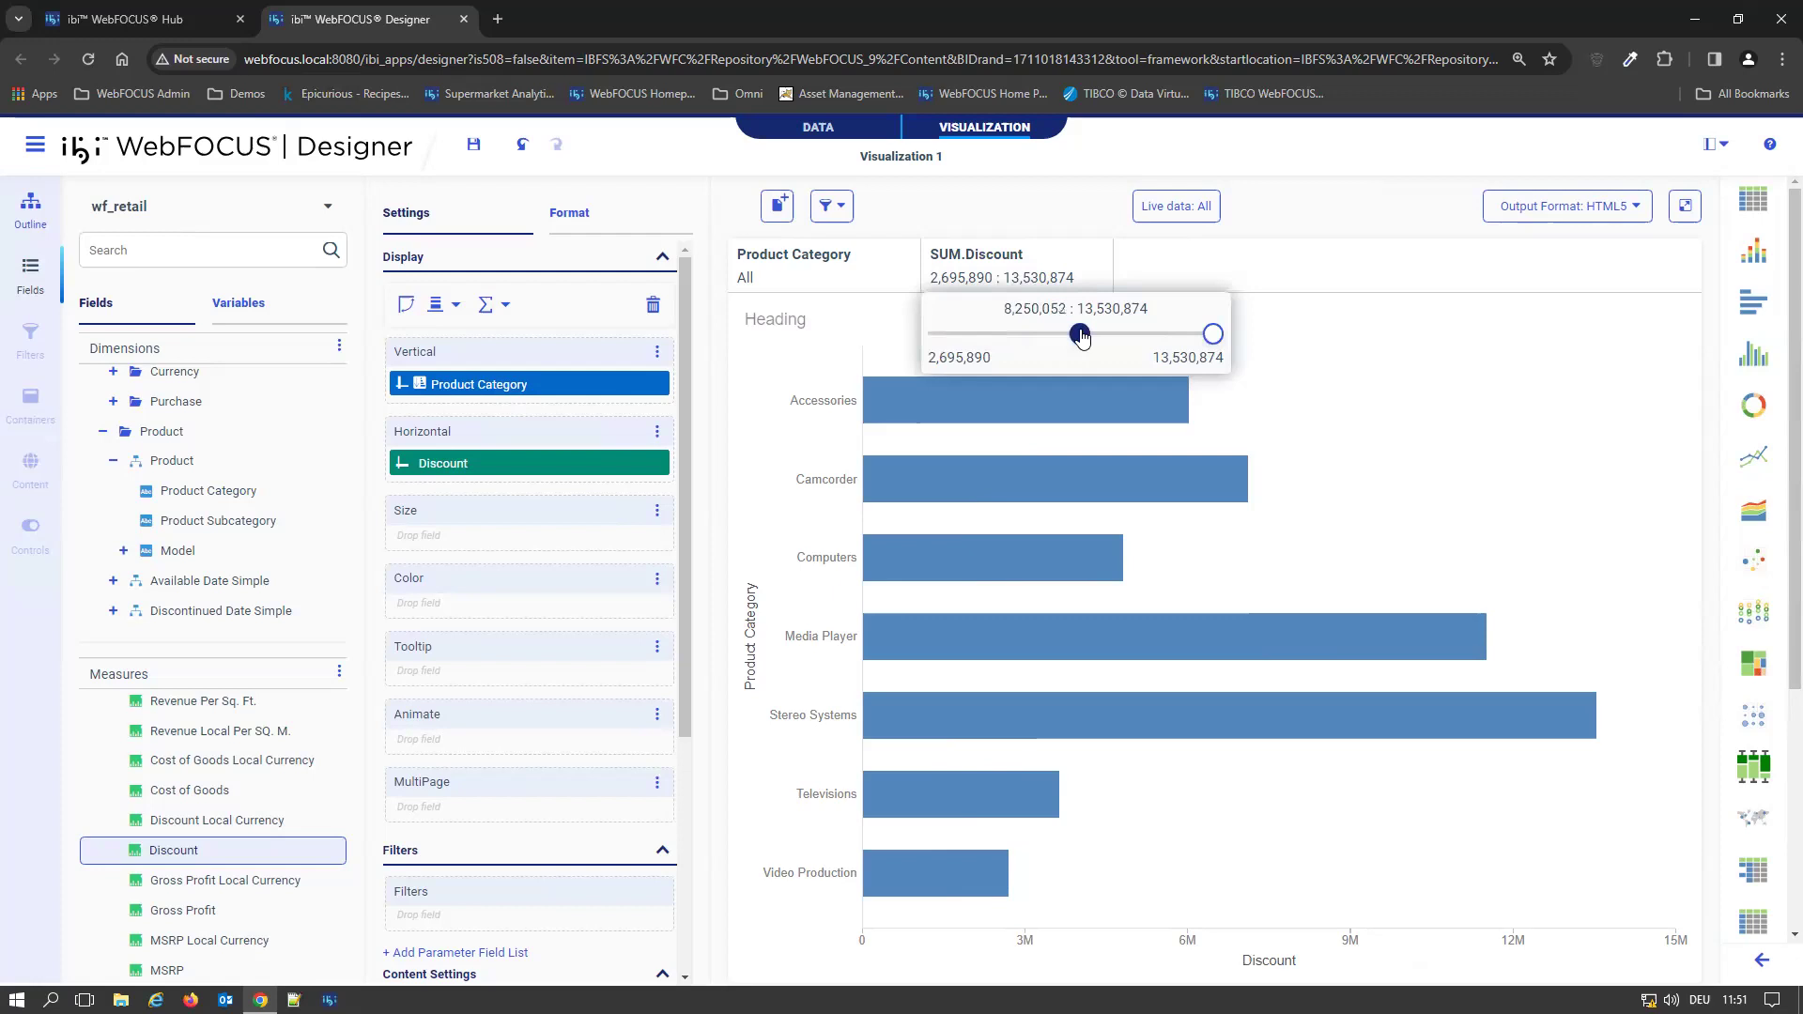
click(1327, 274)
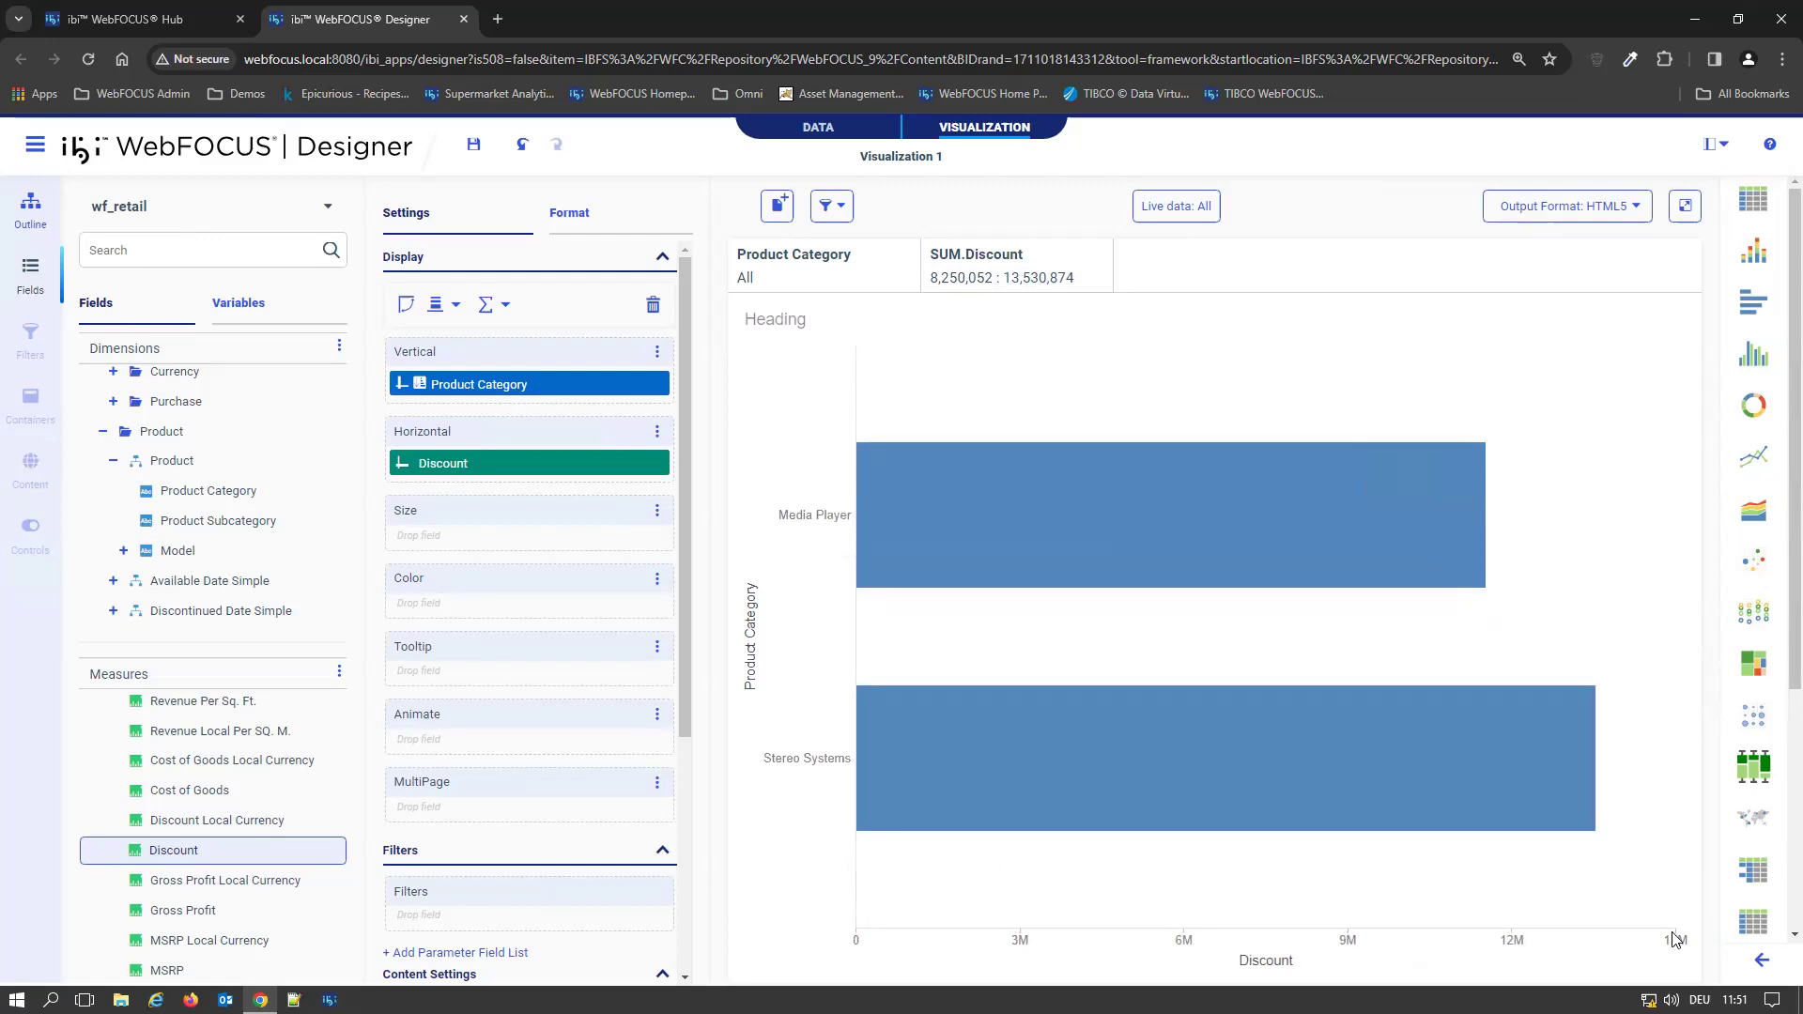
mouse_move(1436, 486)
Add Product Subcategory as a filter and remove the Discount filter
click(846, 211)
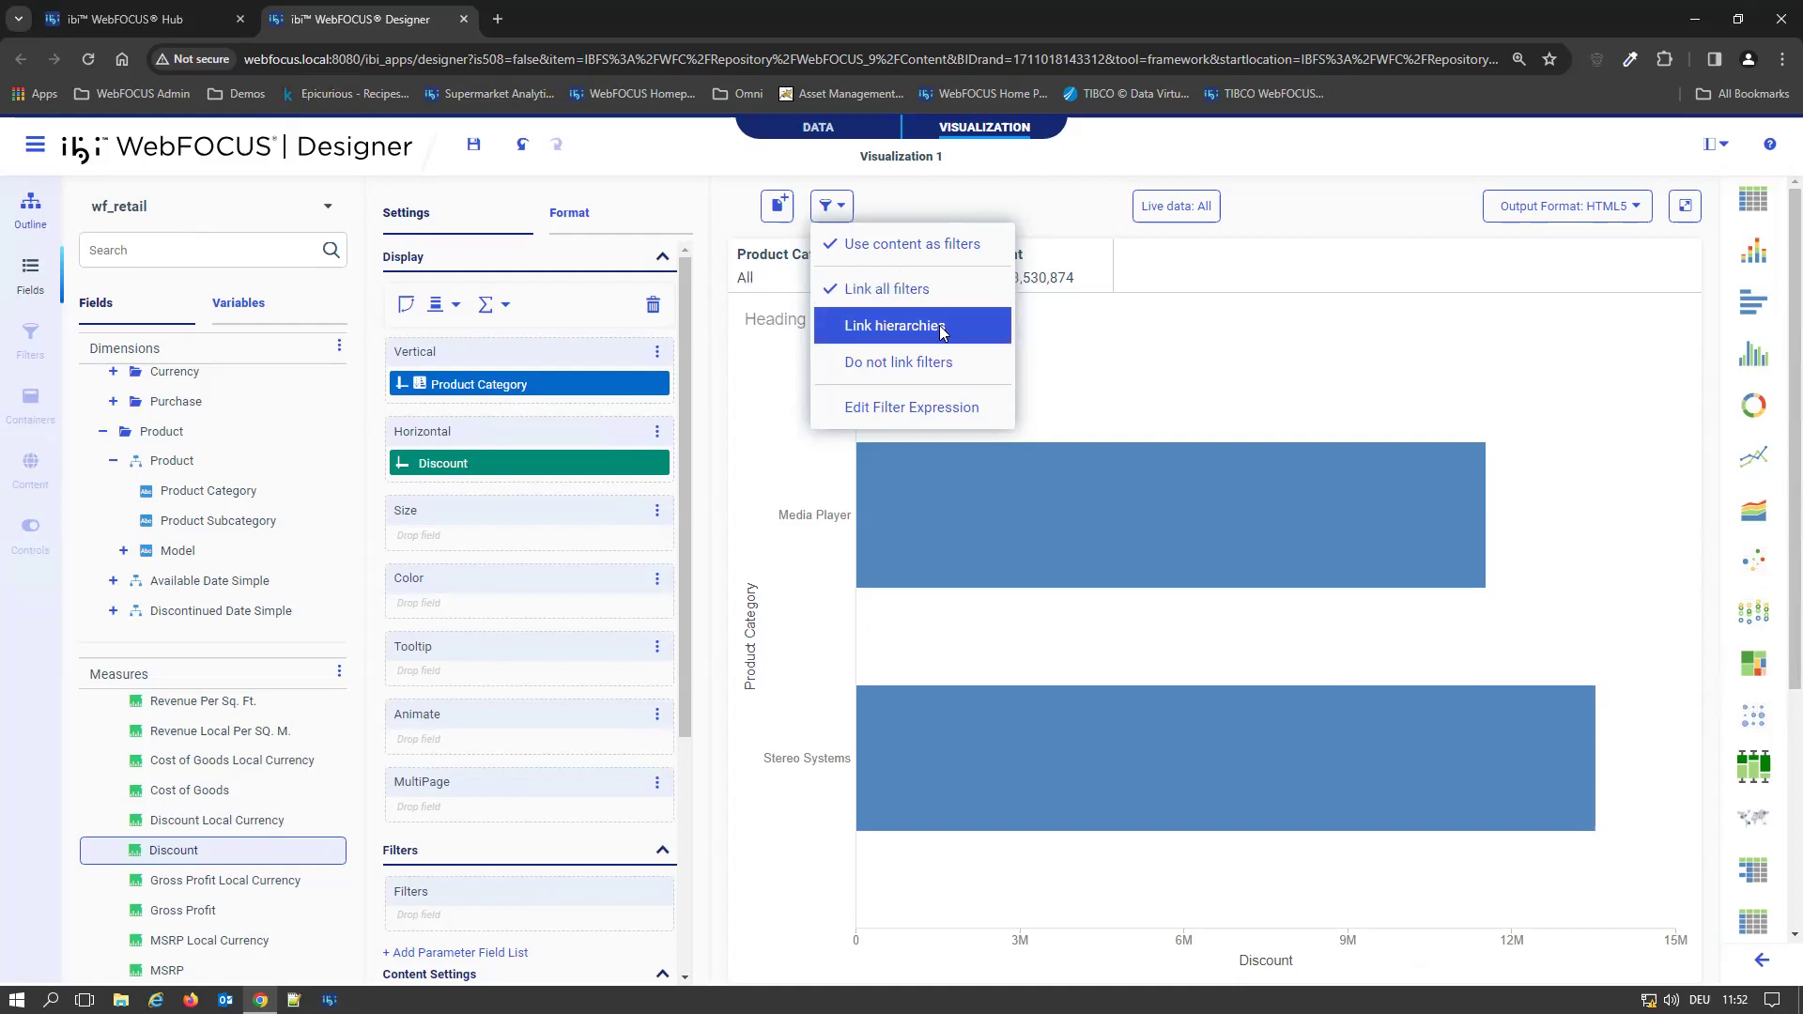
click(1257, 275)
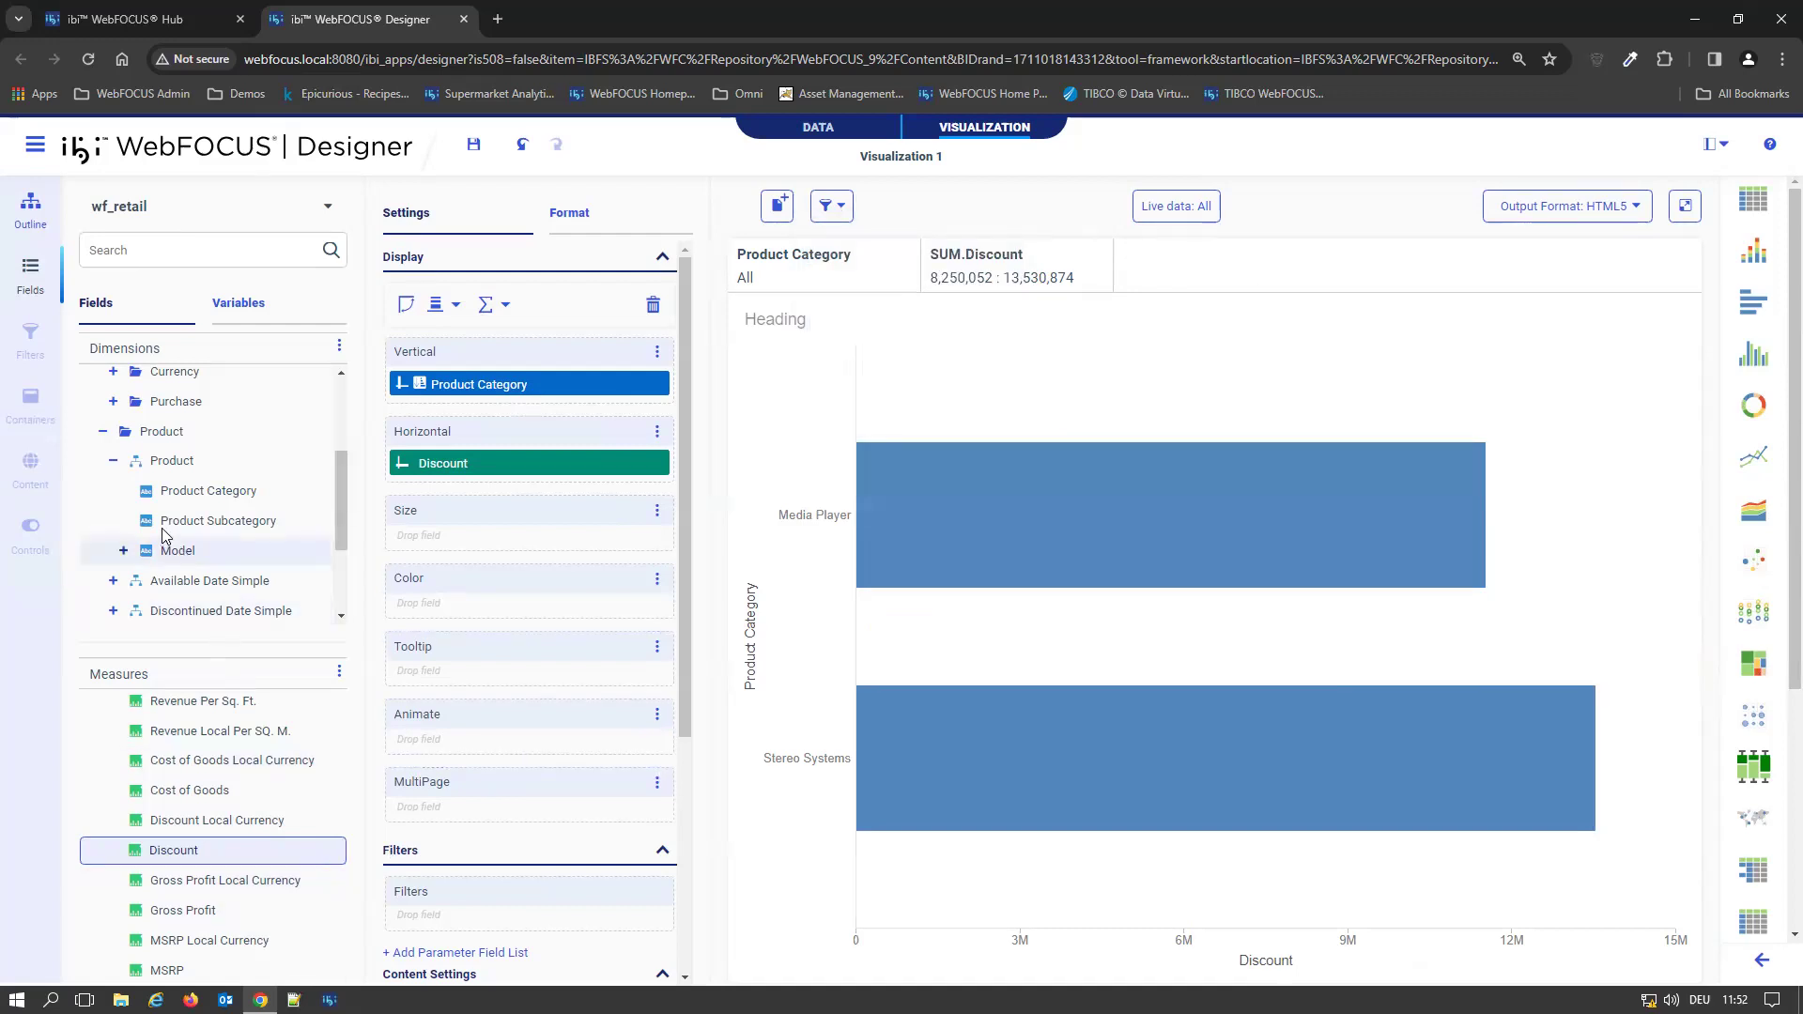
drag(187, 513, 1201, 275)
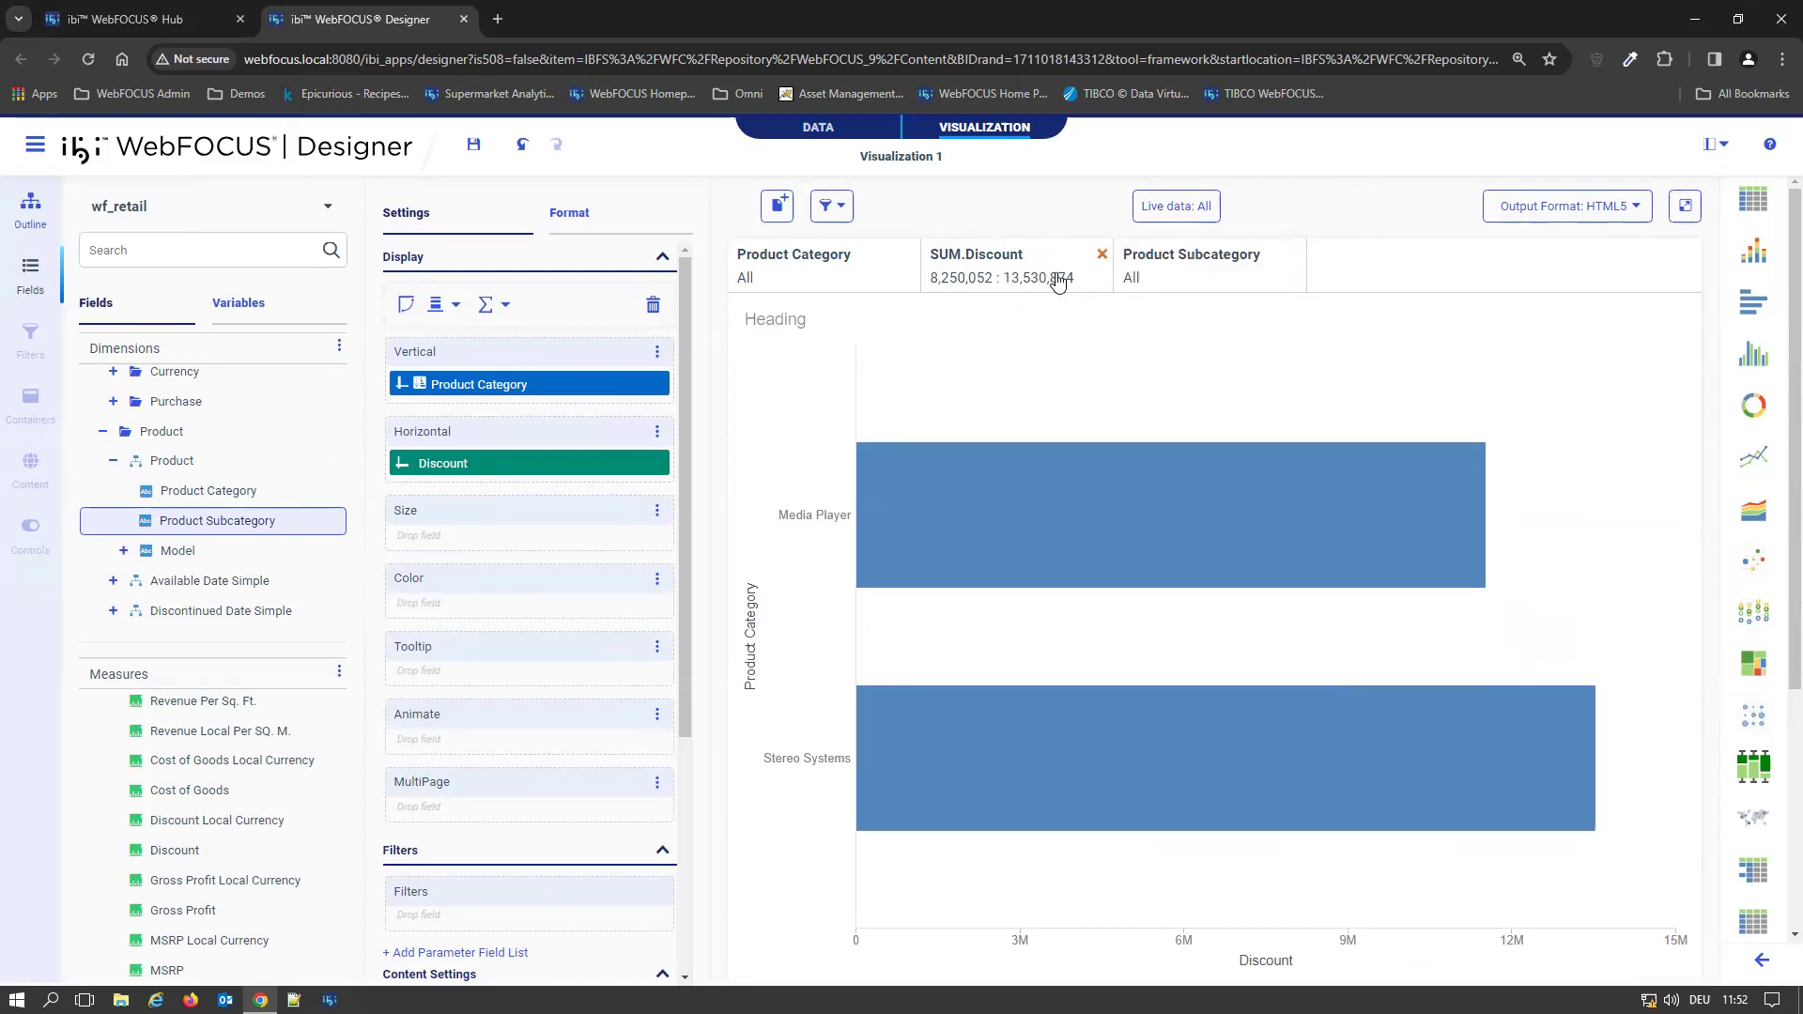
click(1103, 255)
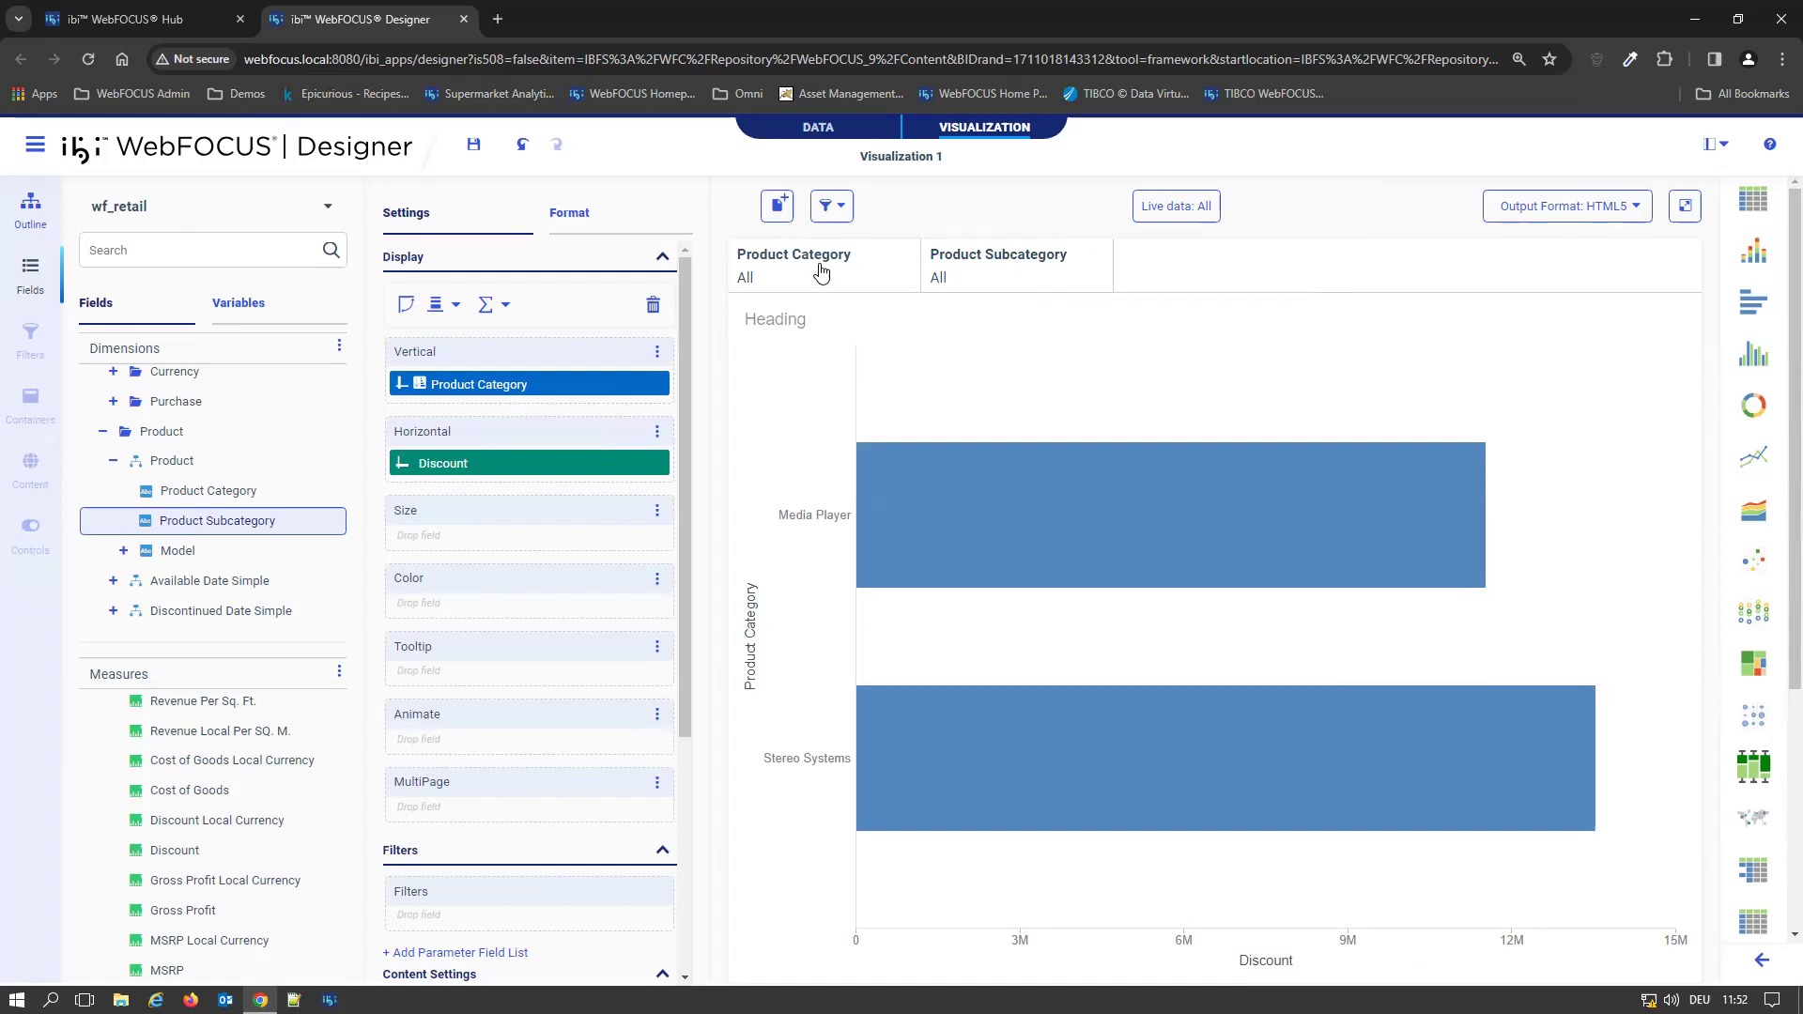
Limit the Product Category filter to Camcorder and list the values offered by the Product Subcategory filter
click(785, 282)
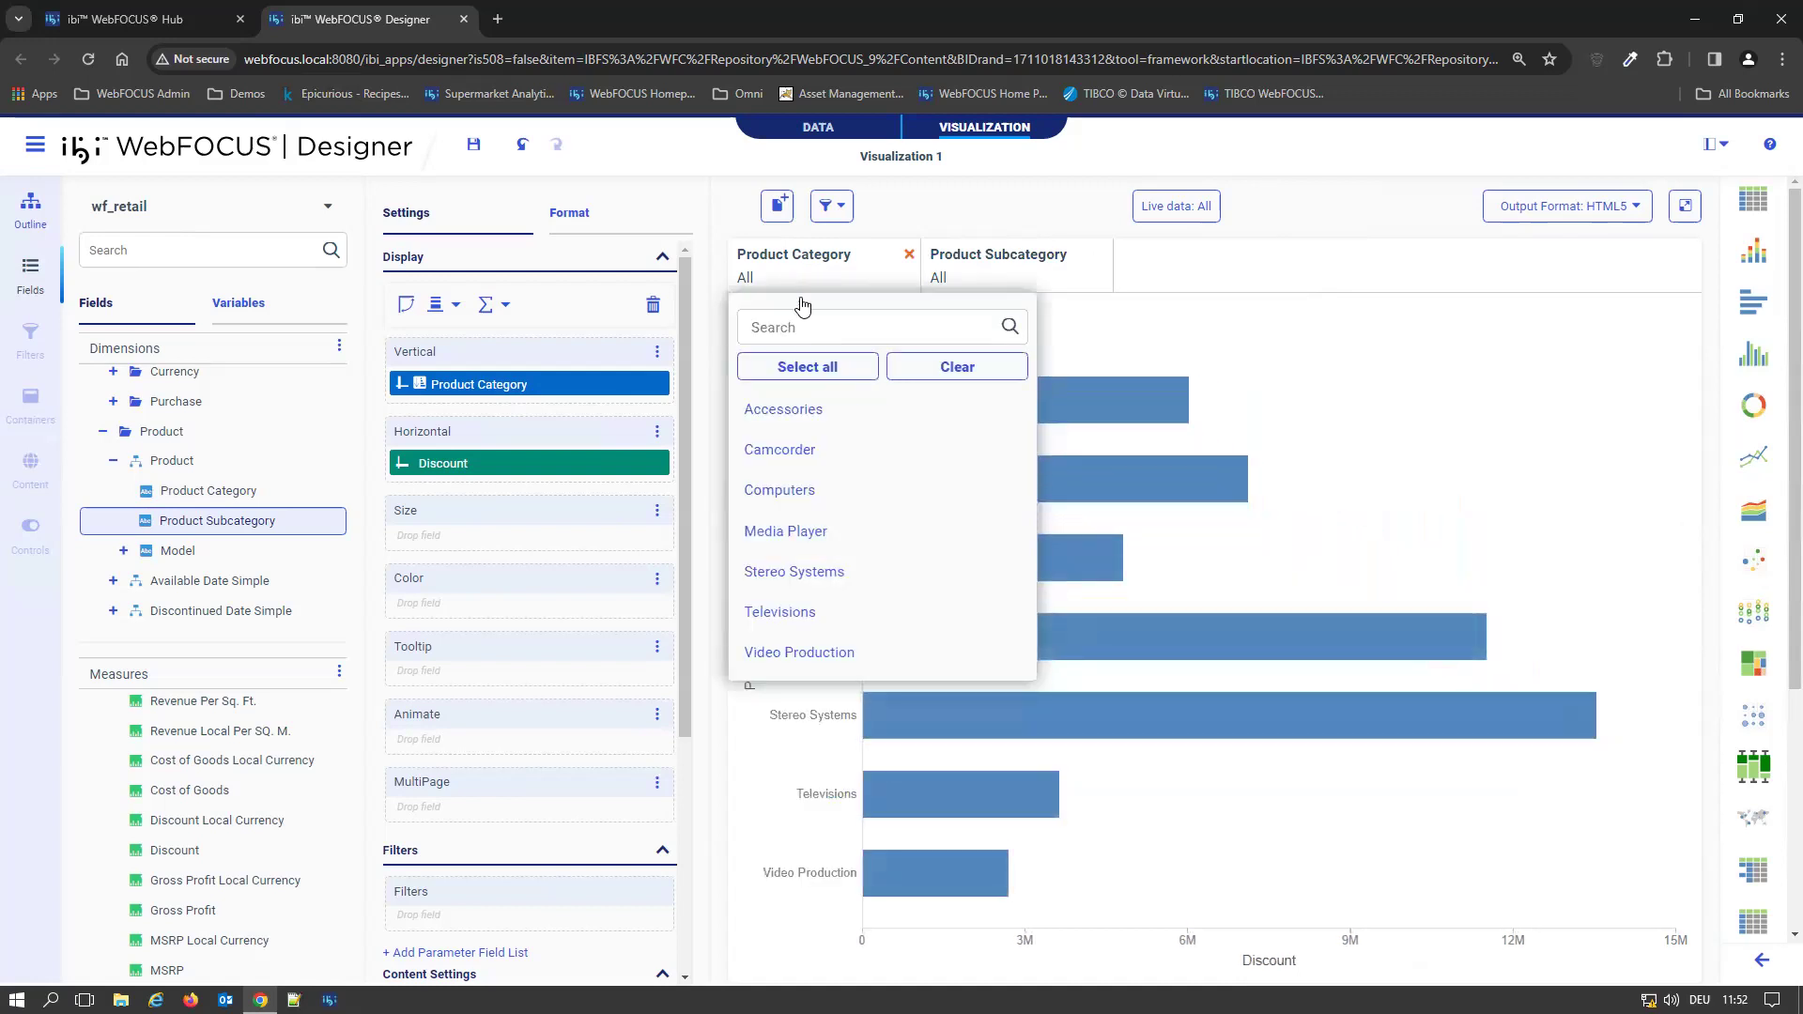
click(784, 453)
click(1367, 272)
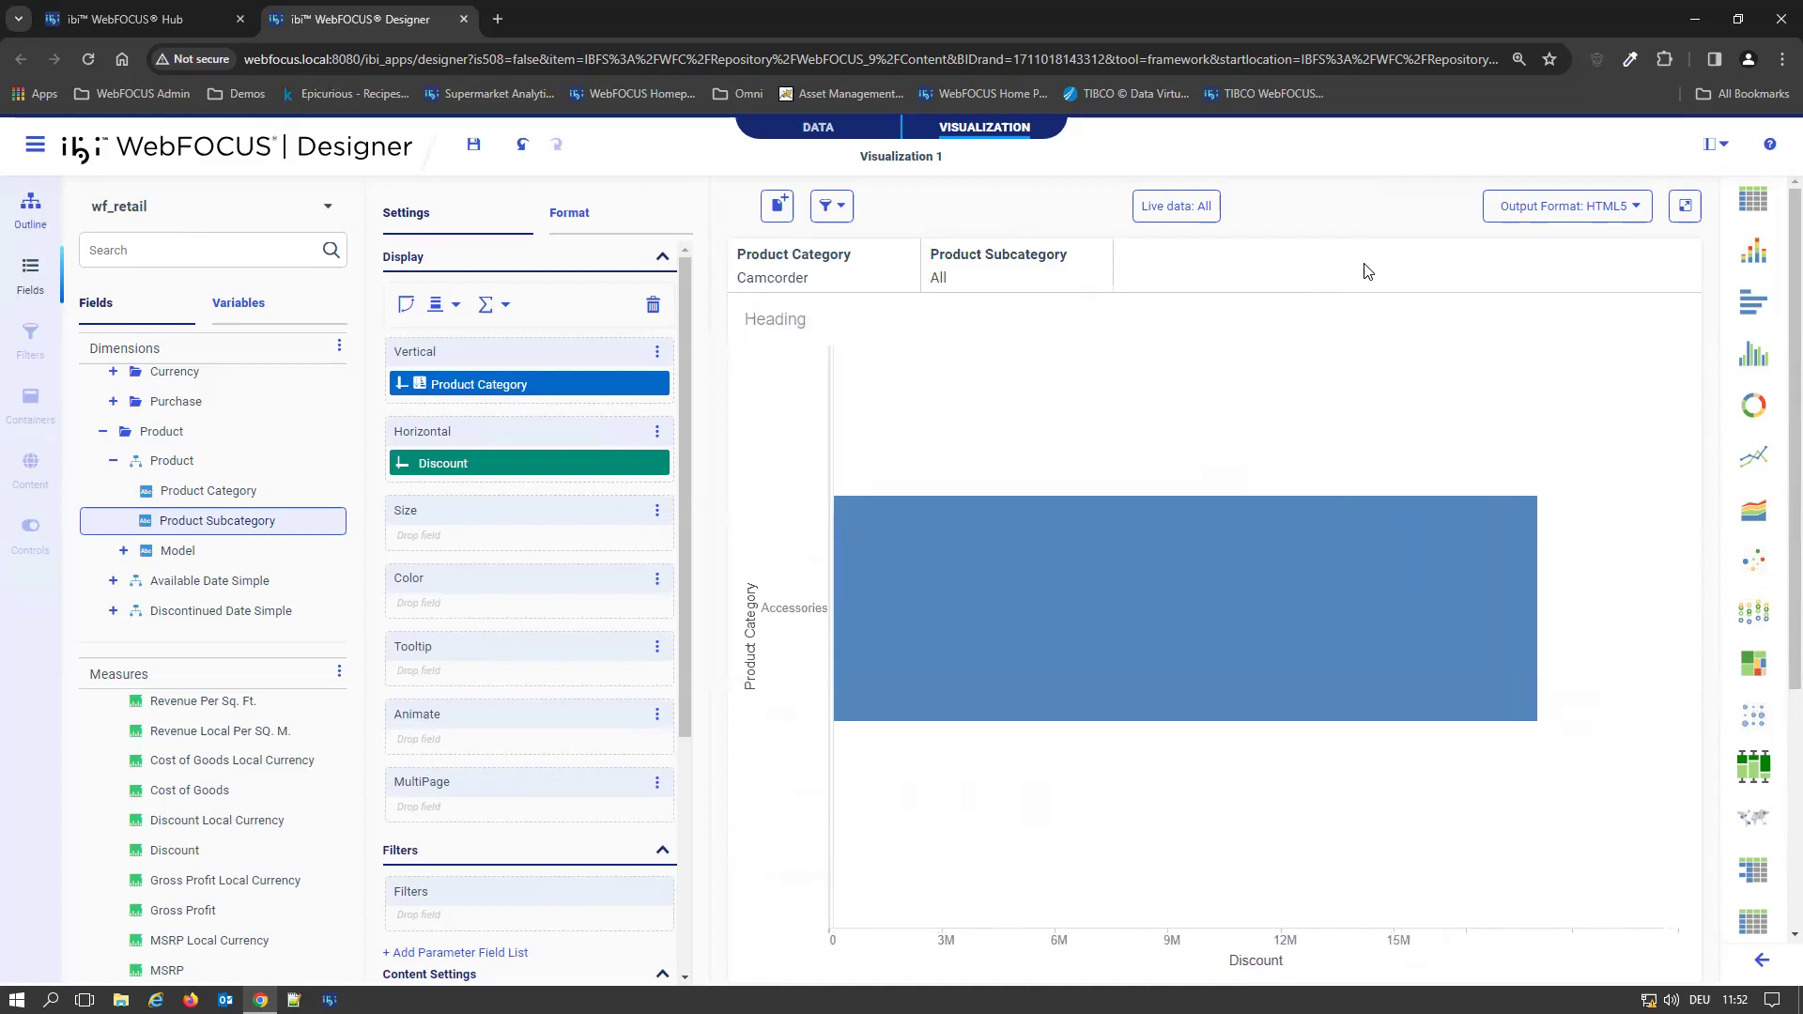
click(1009, 287)
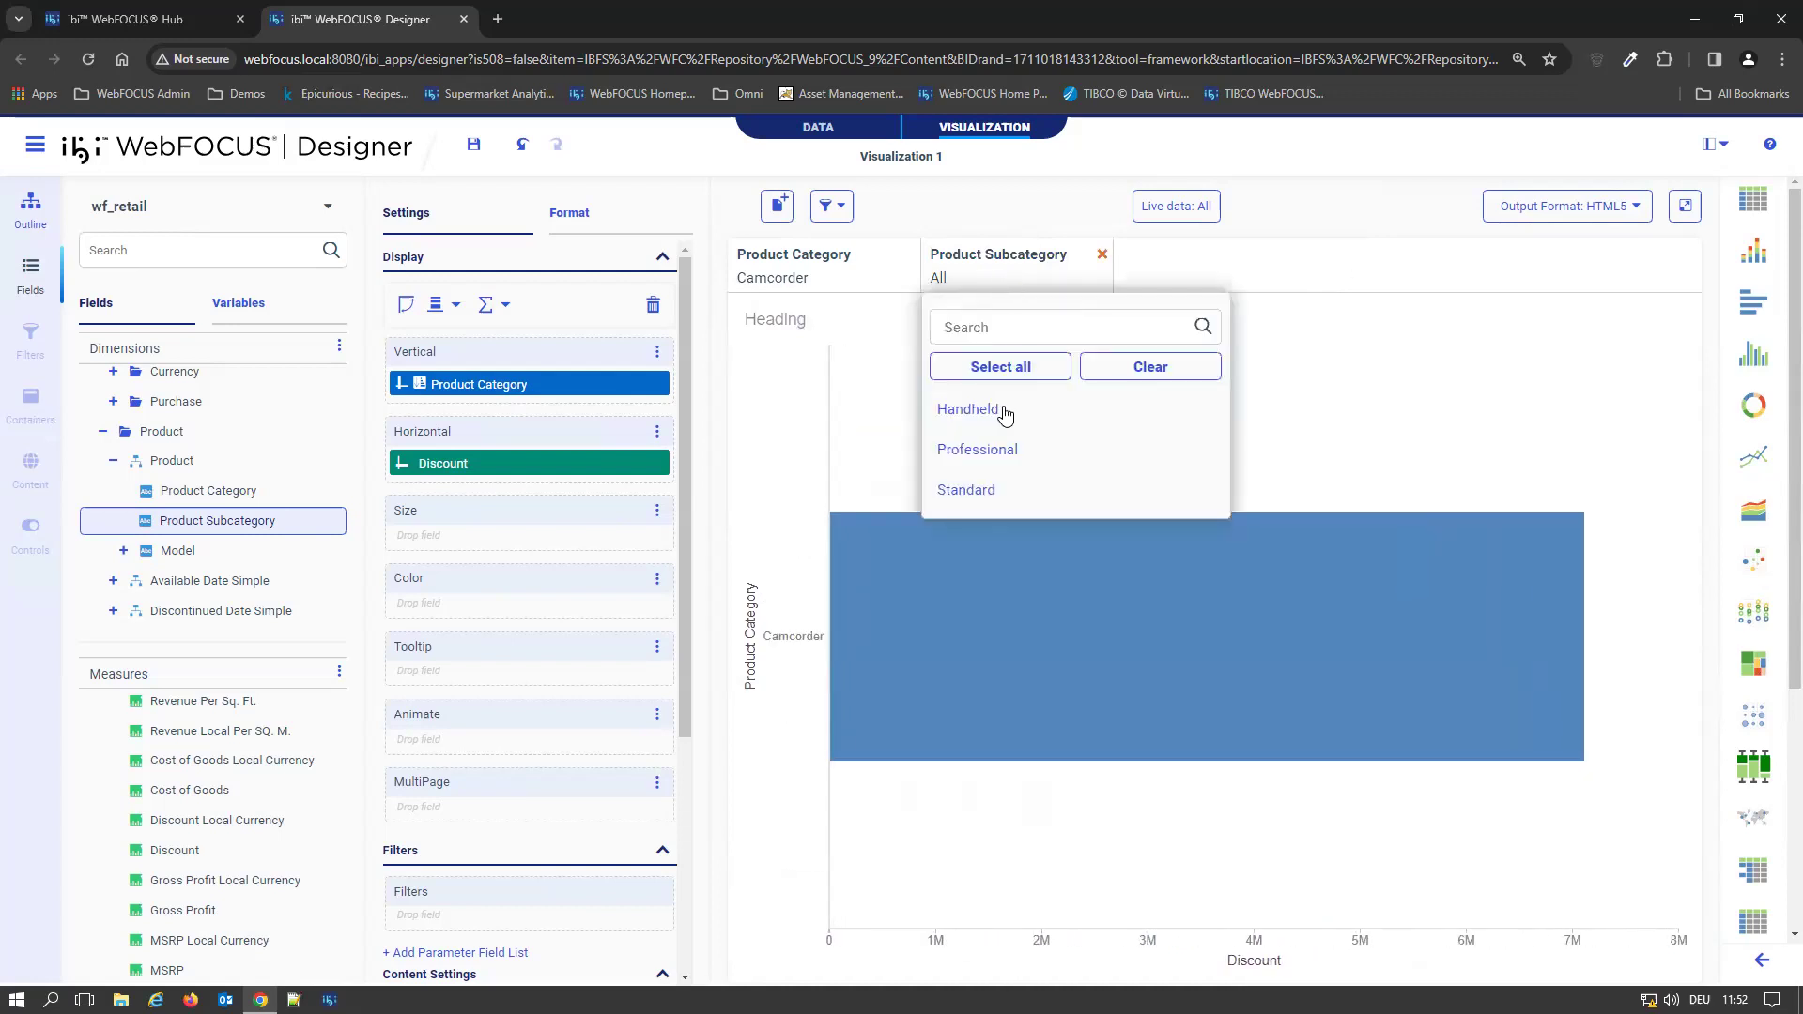
Set the filters to Do not link filters and check the Product Subcategory filter's value list
click(845, 214)
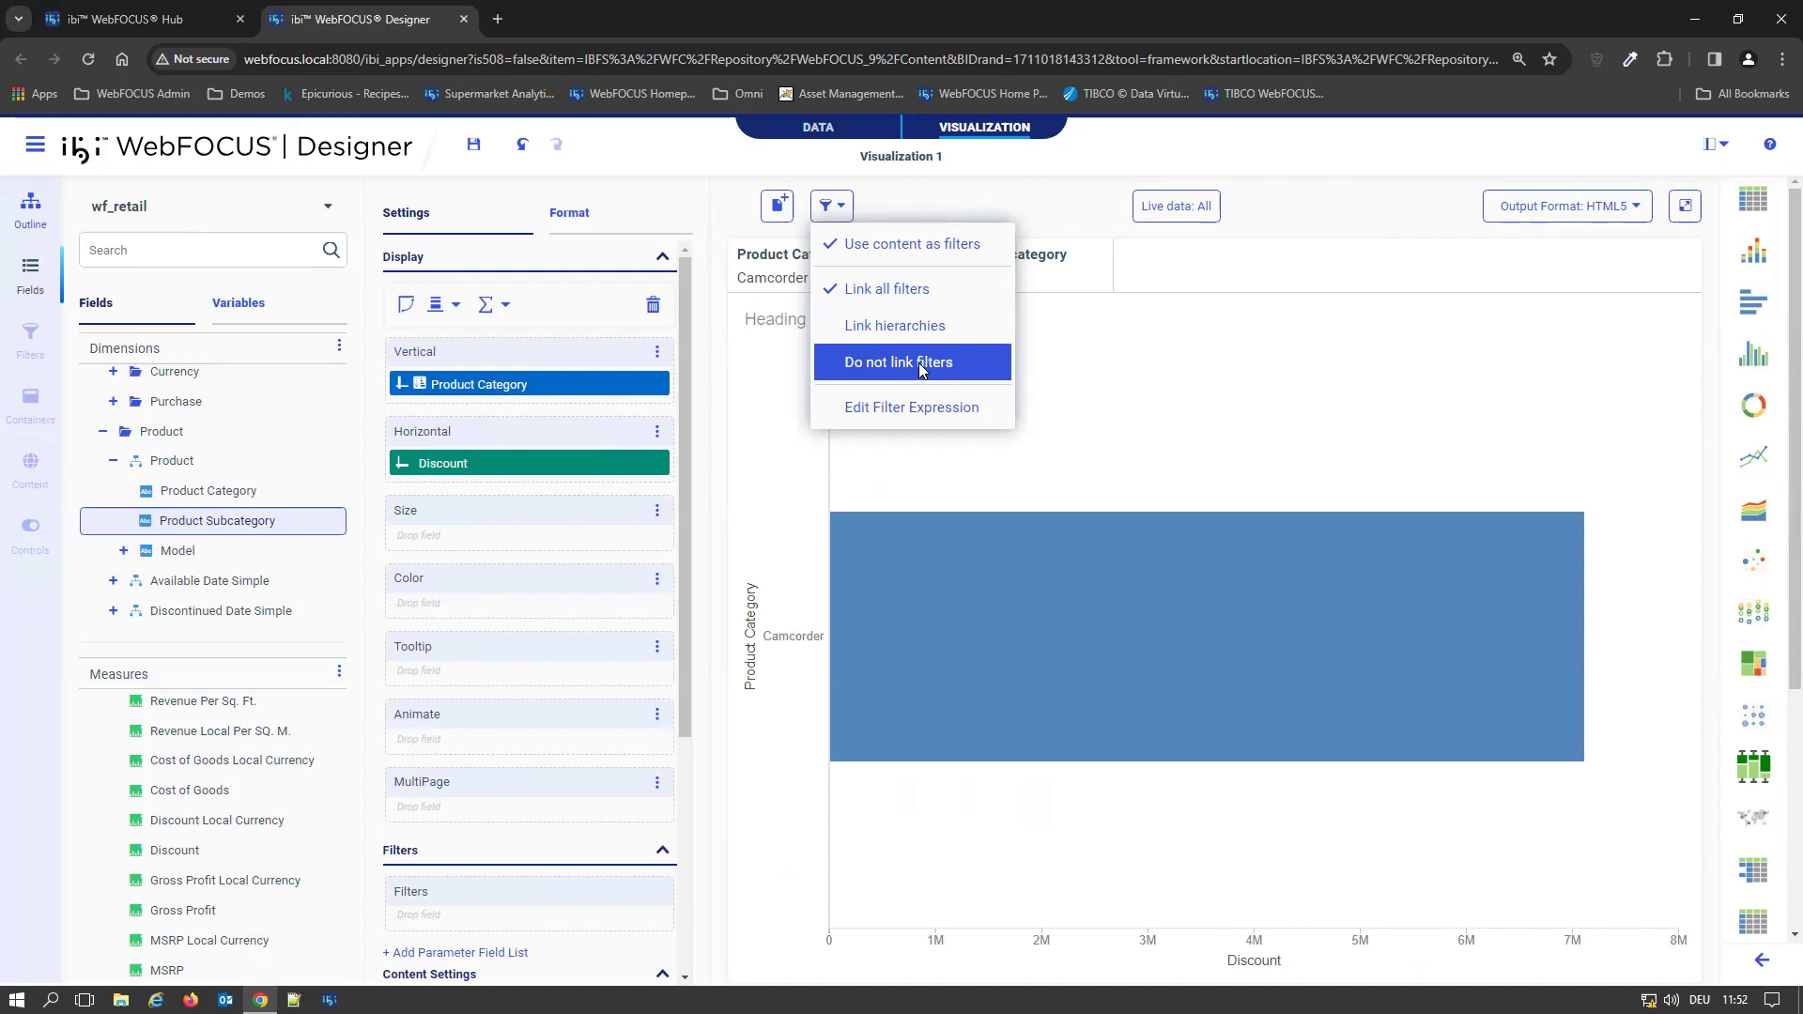
click(921, 370)
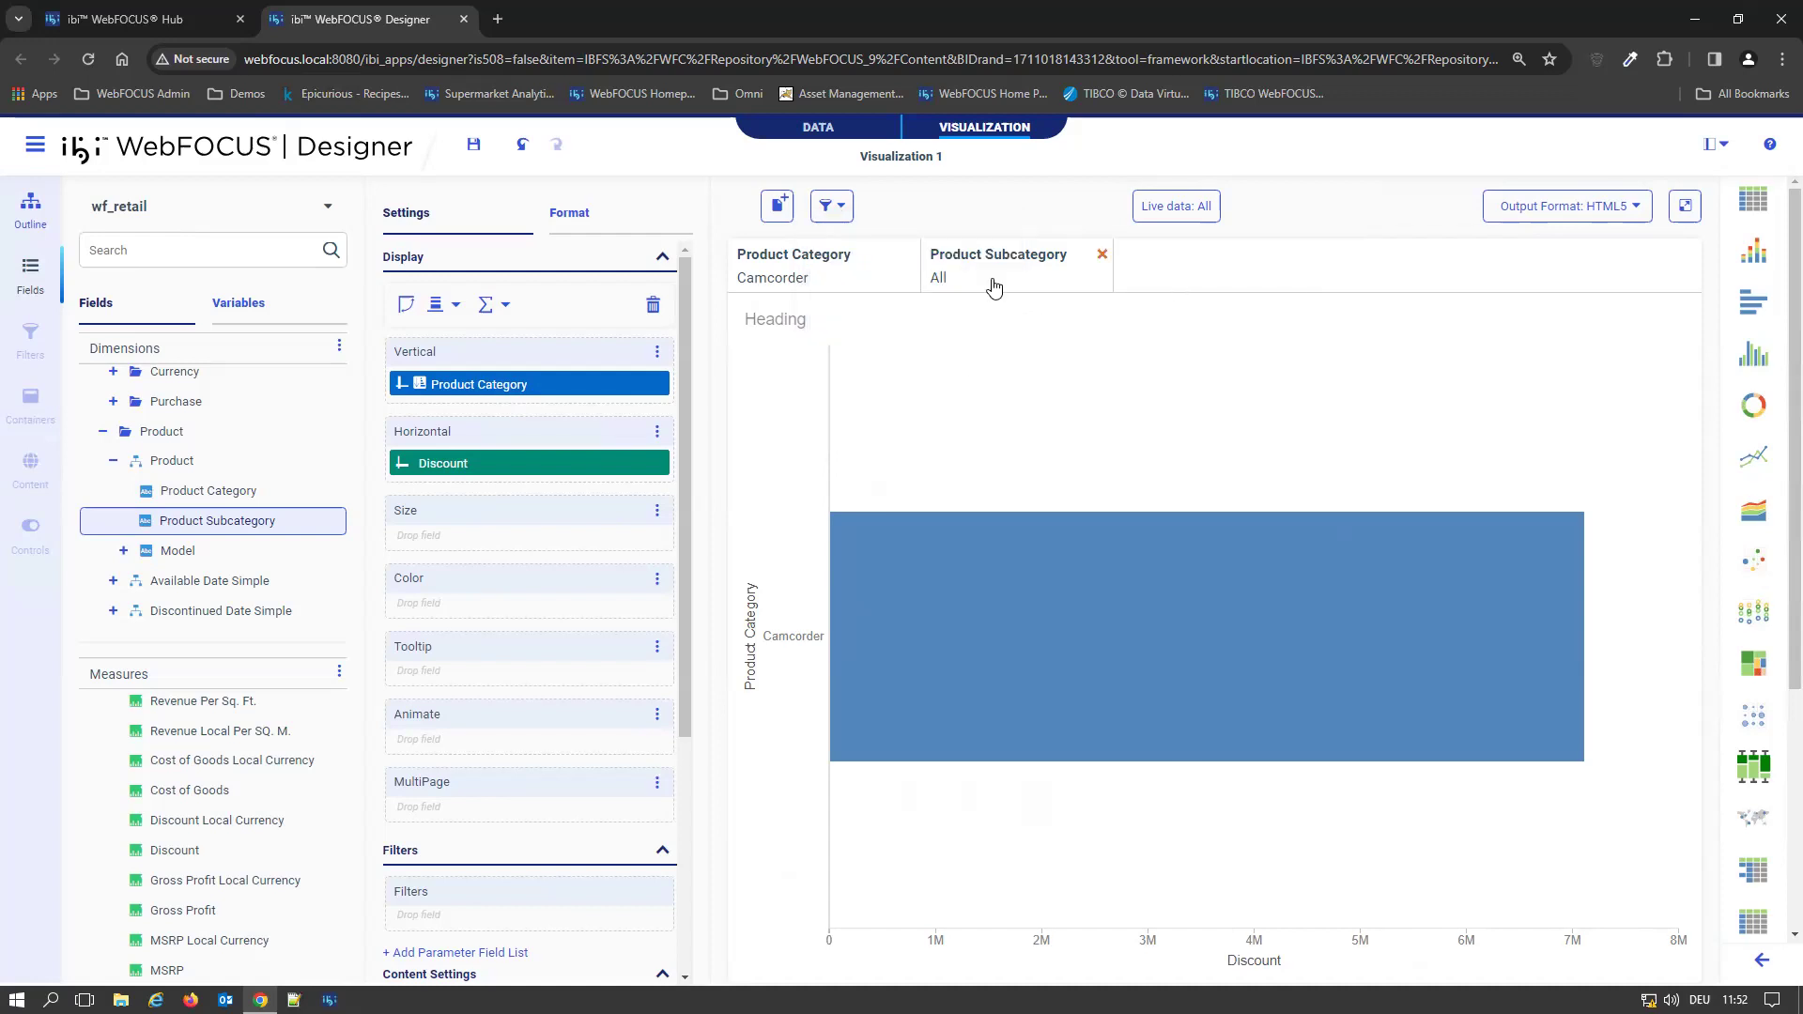
click(962, 282)
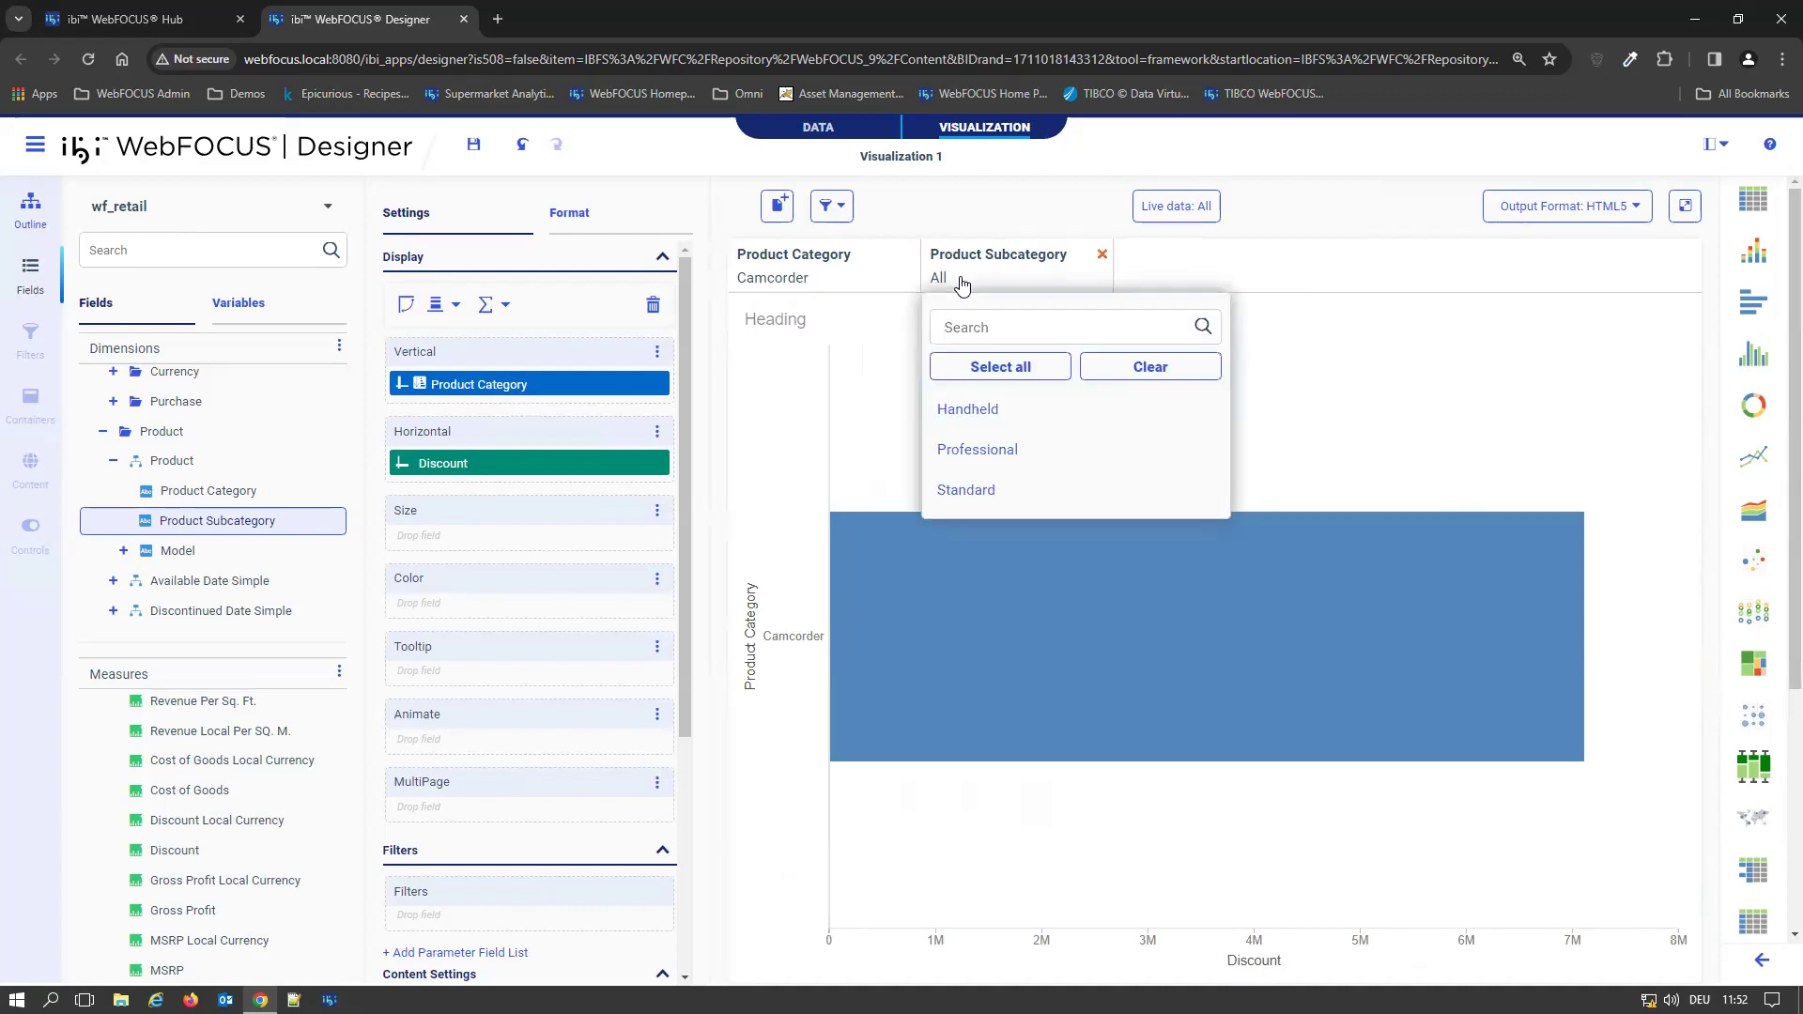
click(1210, 283)
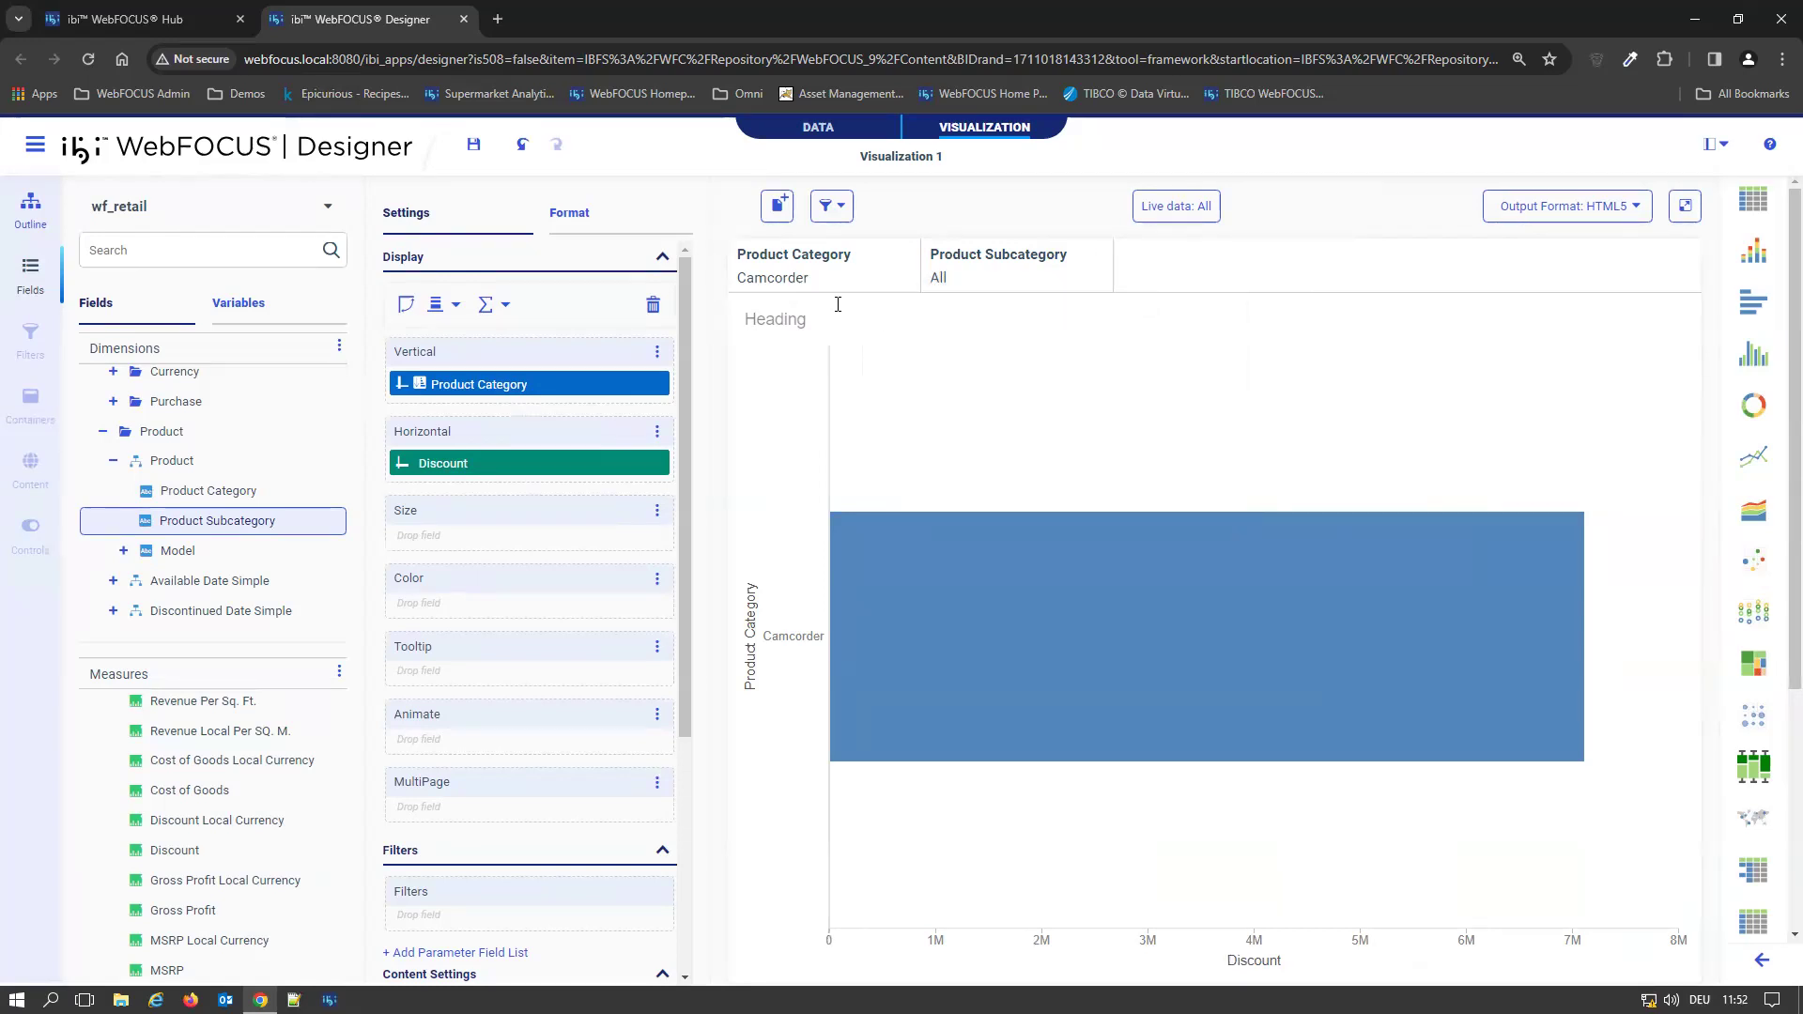
Switch the Product Category filter to Accessories and check the values offered by the Product Subcategory filter
click(783, 279)
click(800, 410)
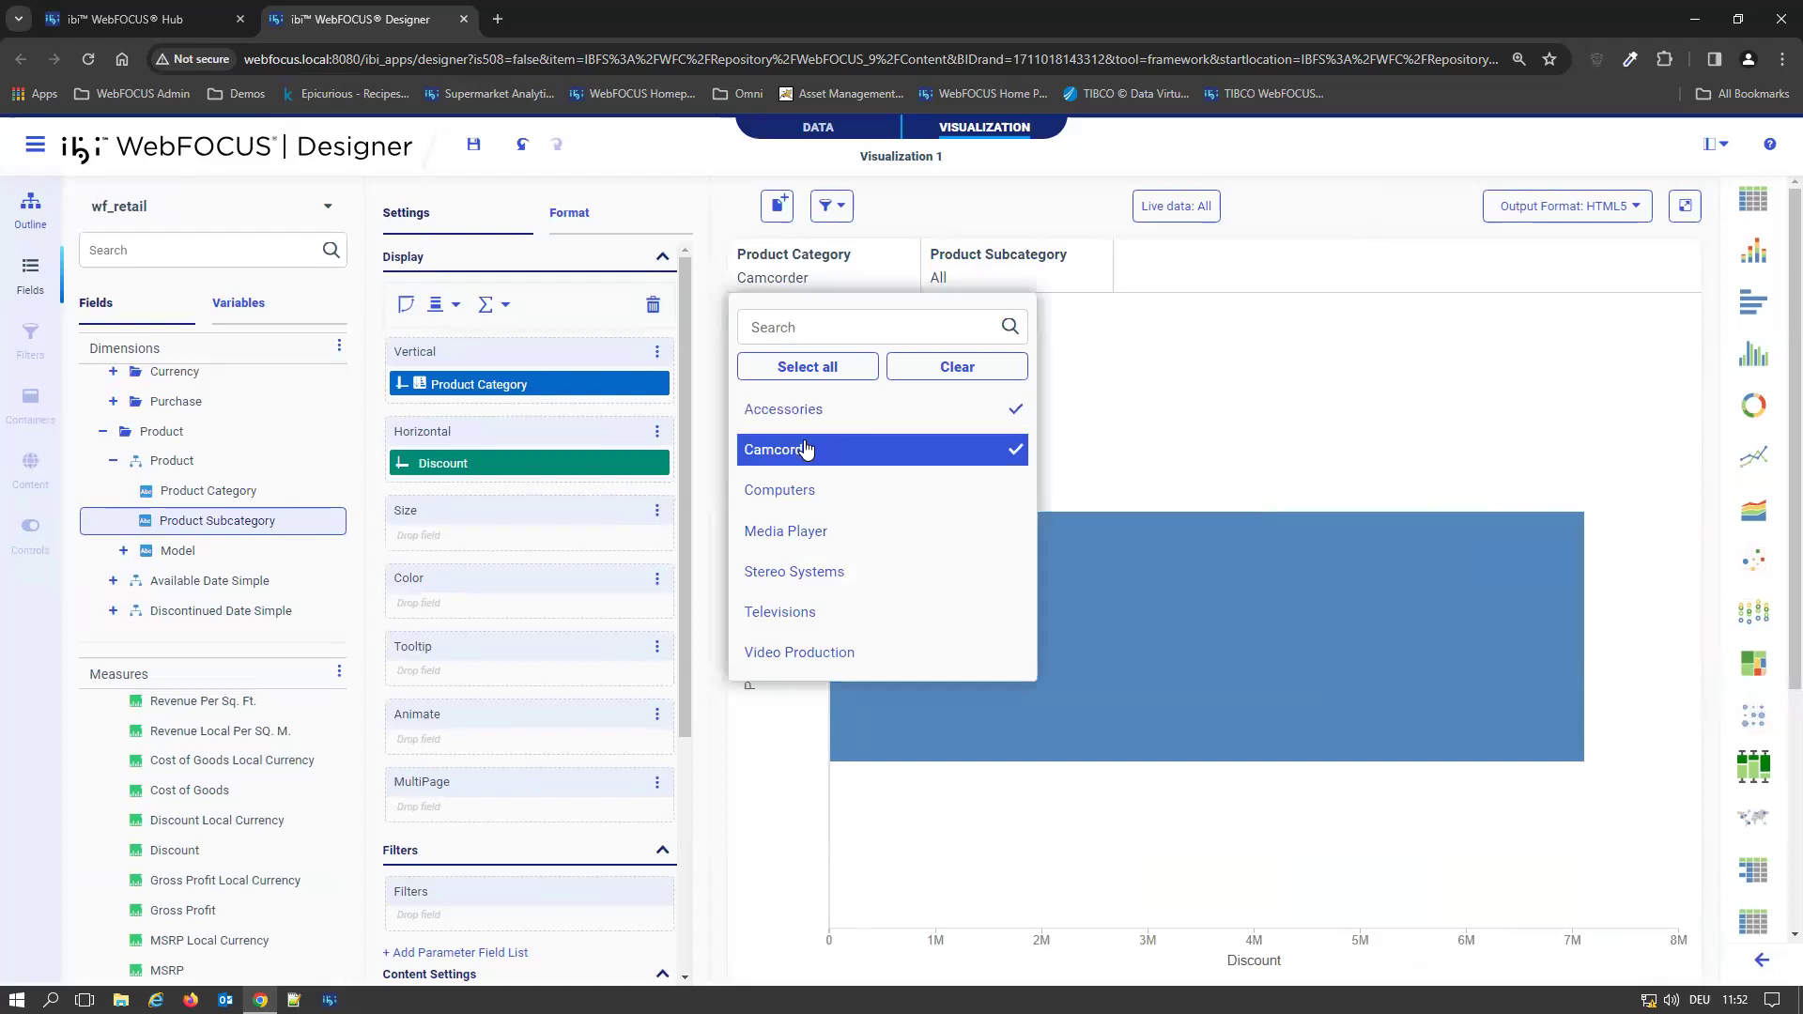
click(1232, 261)
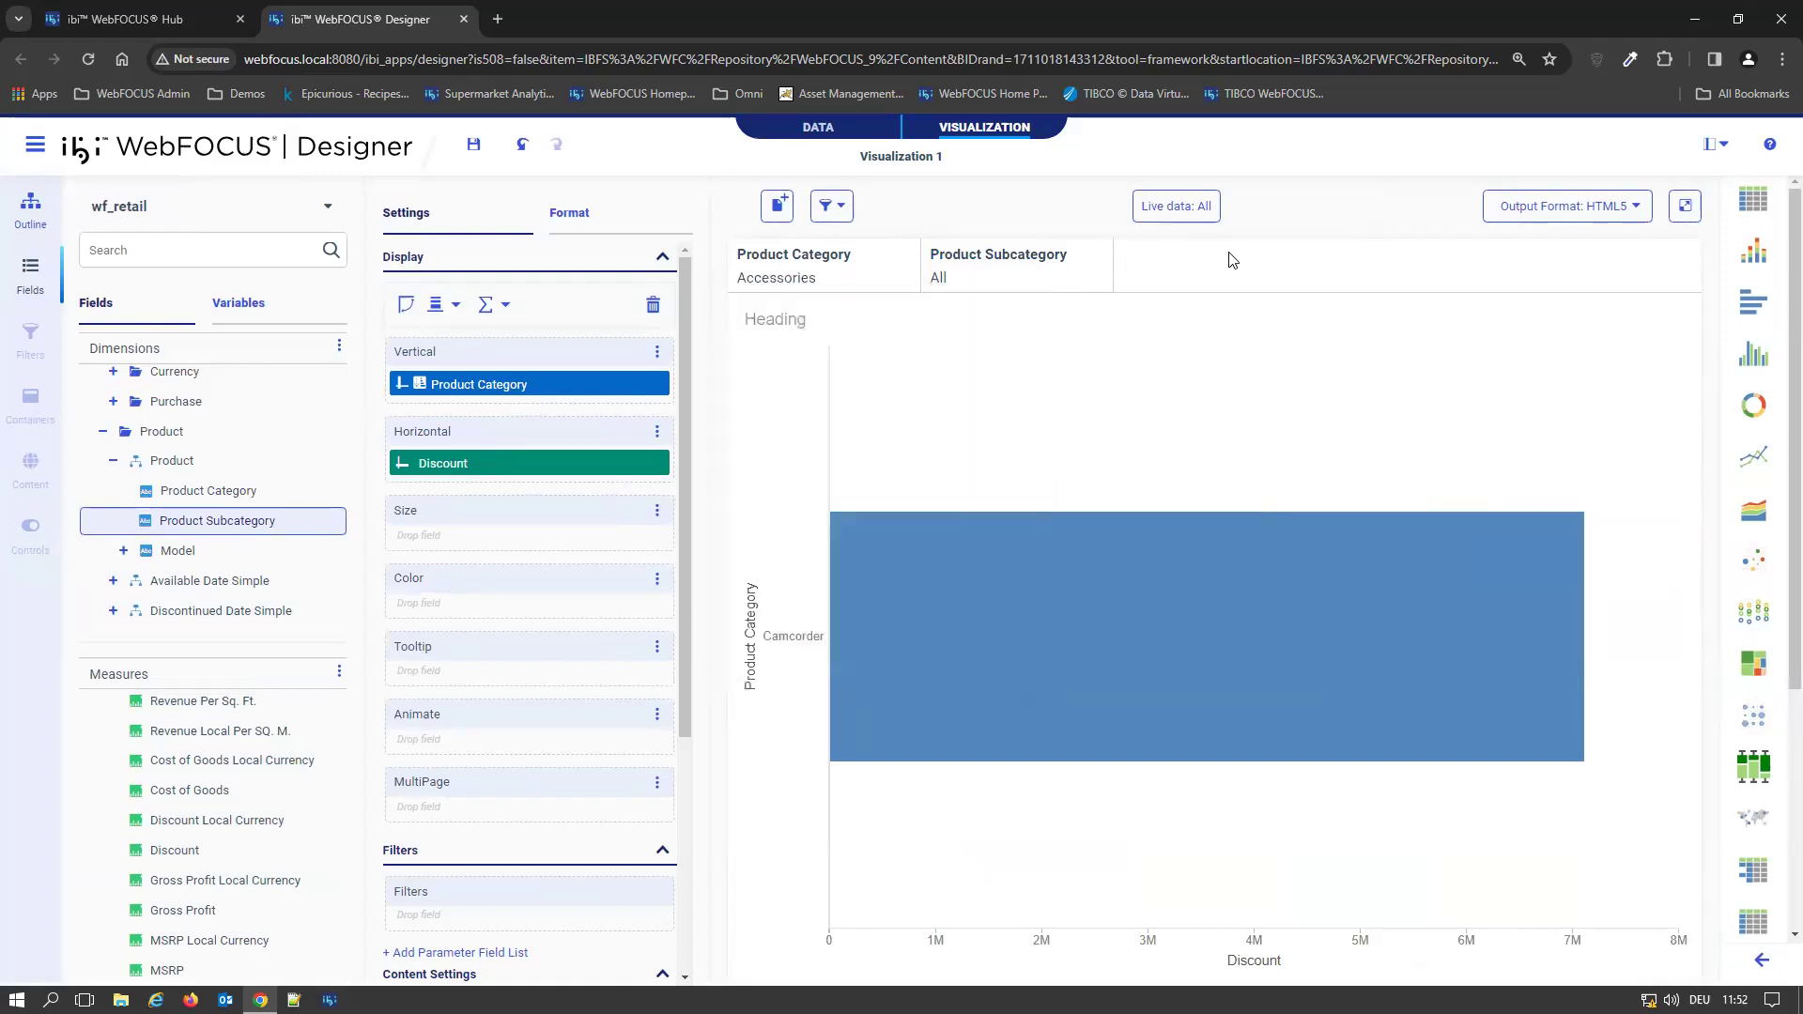
click(1015, 294)
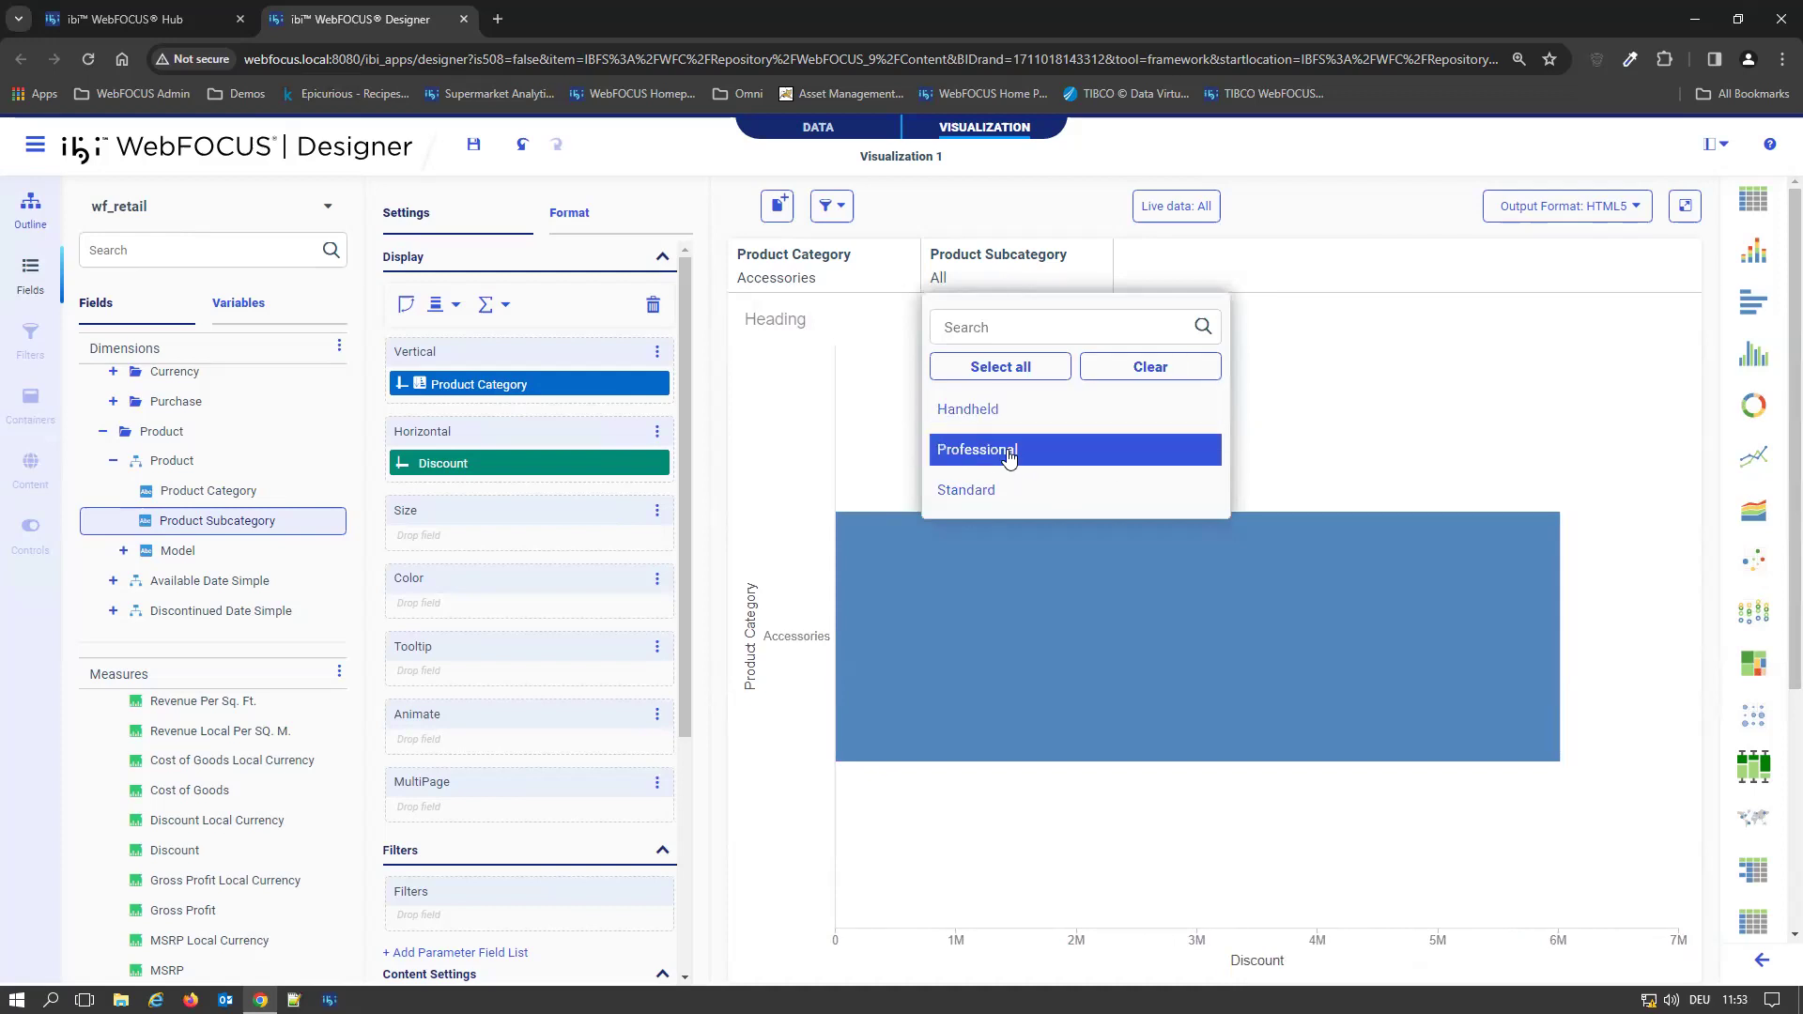
click(1209, 285)
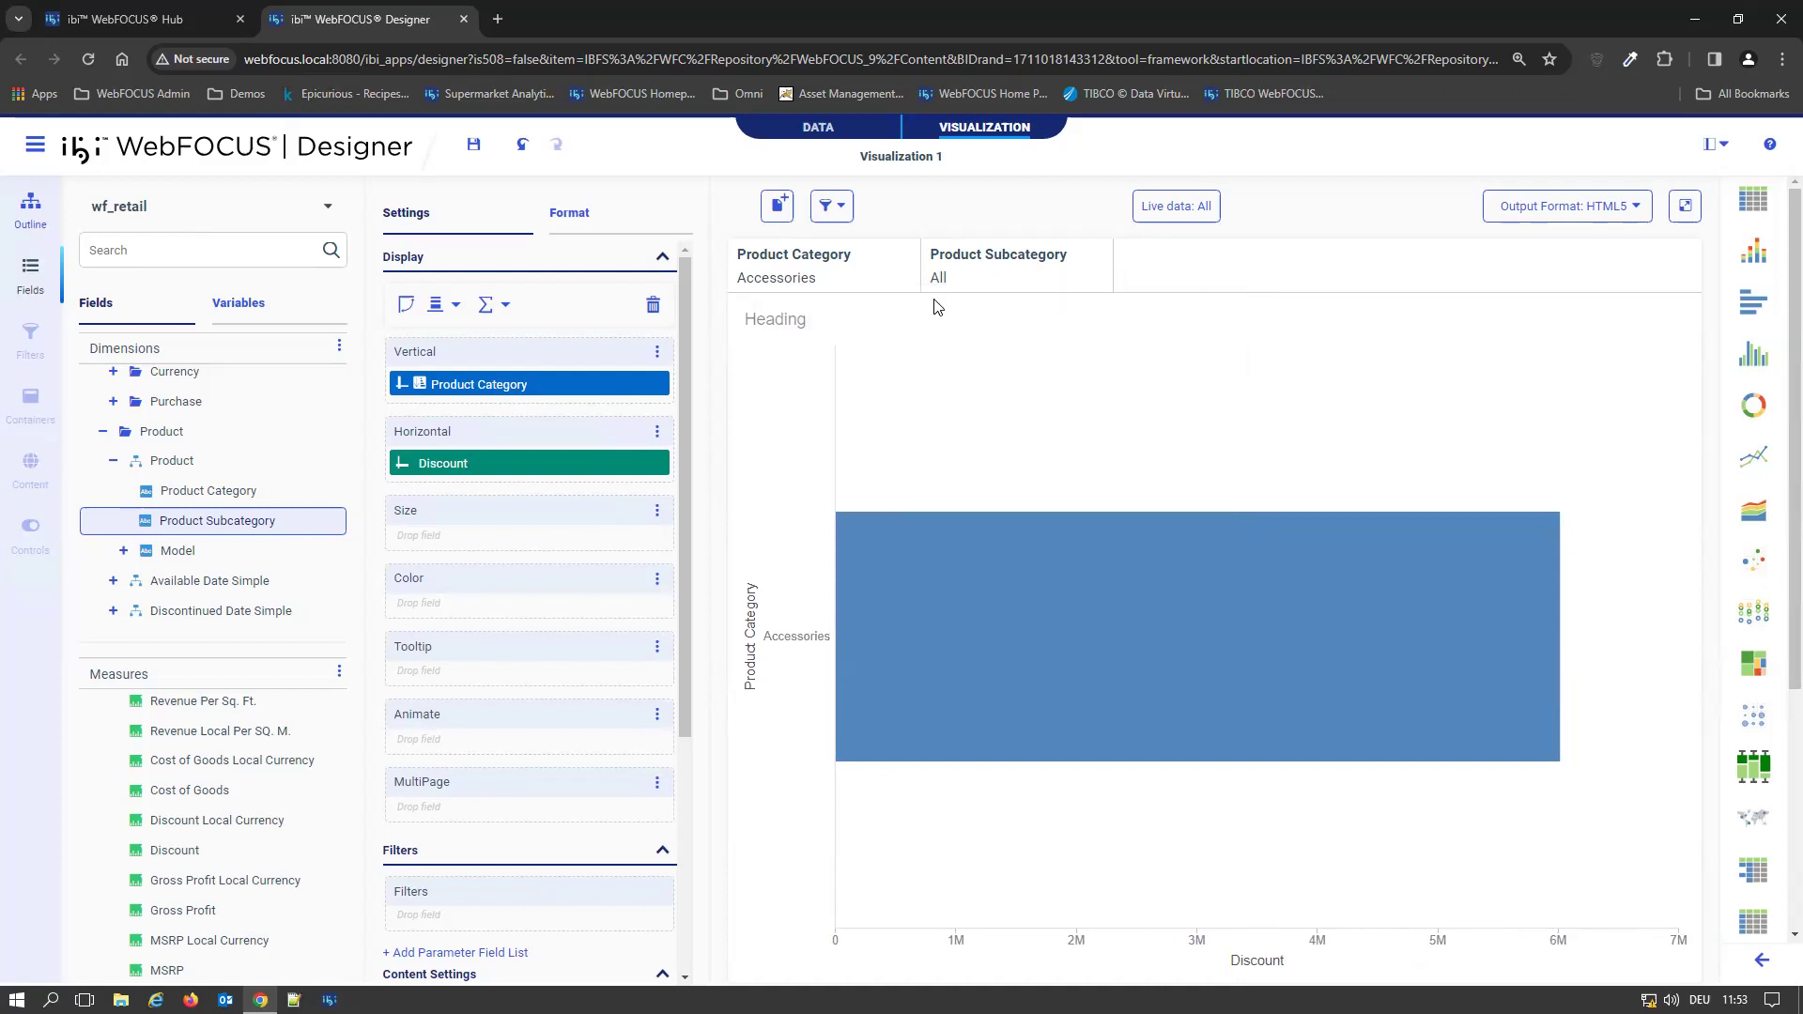
Remove both existing filters and add Product Category and Product Subcategory as filters again
click(909, 256)
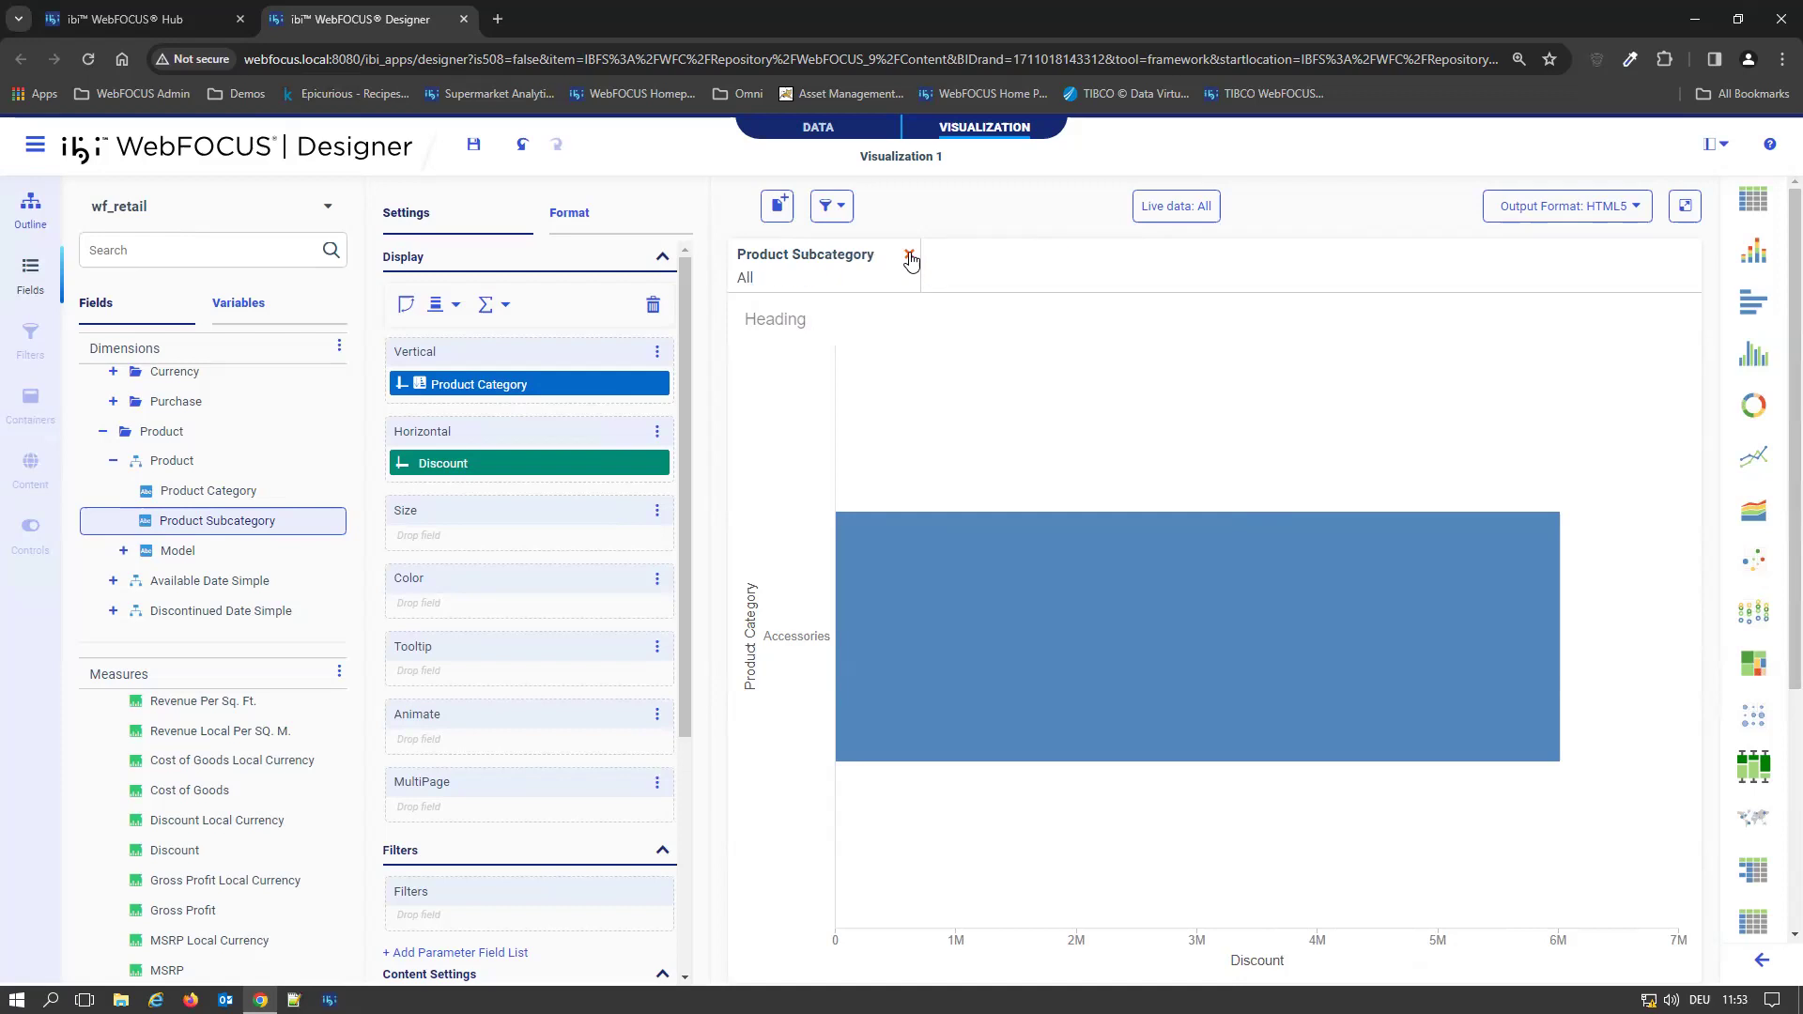
click(909, 257)
drag(206, 491, 771, 282)
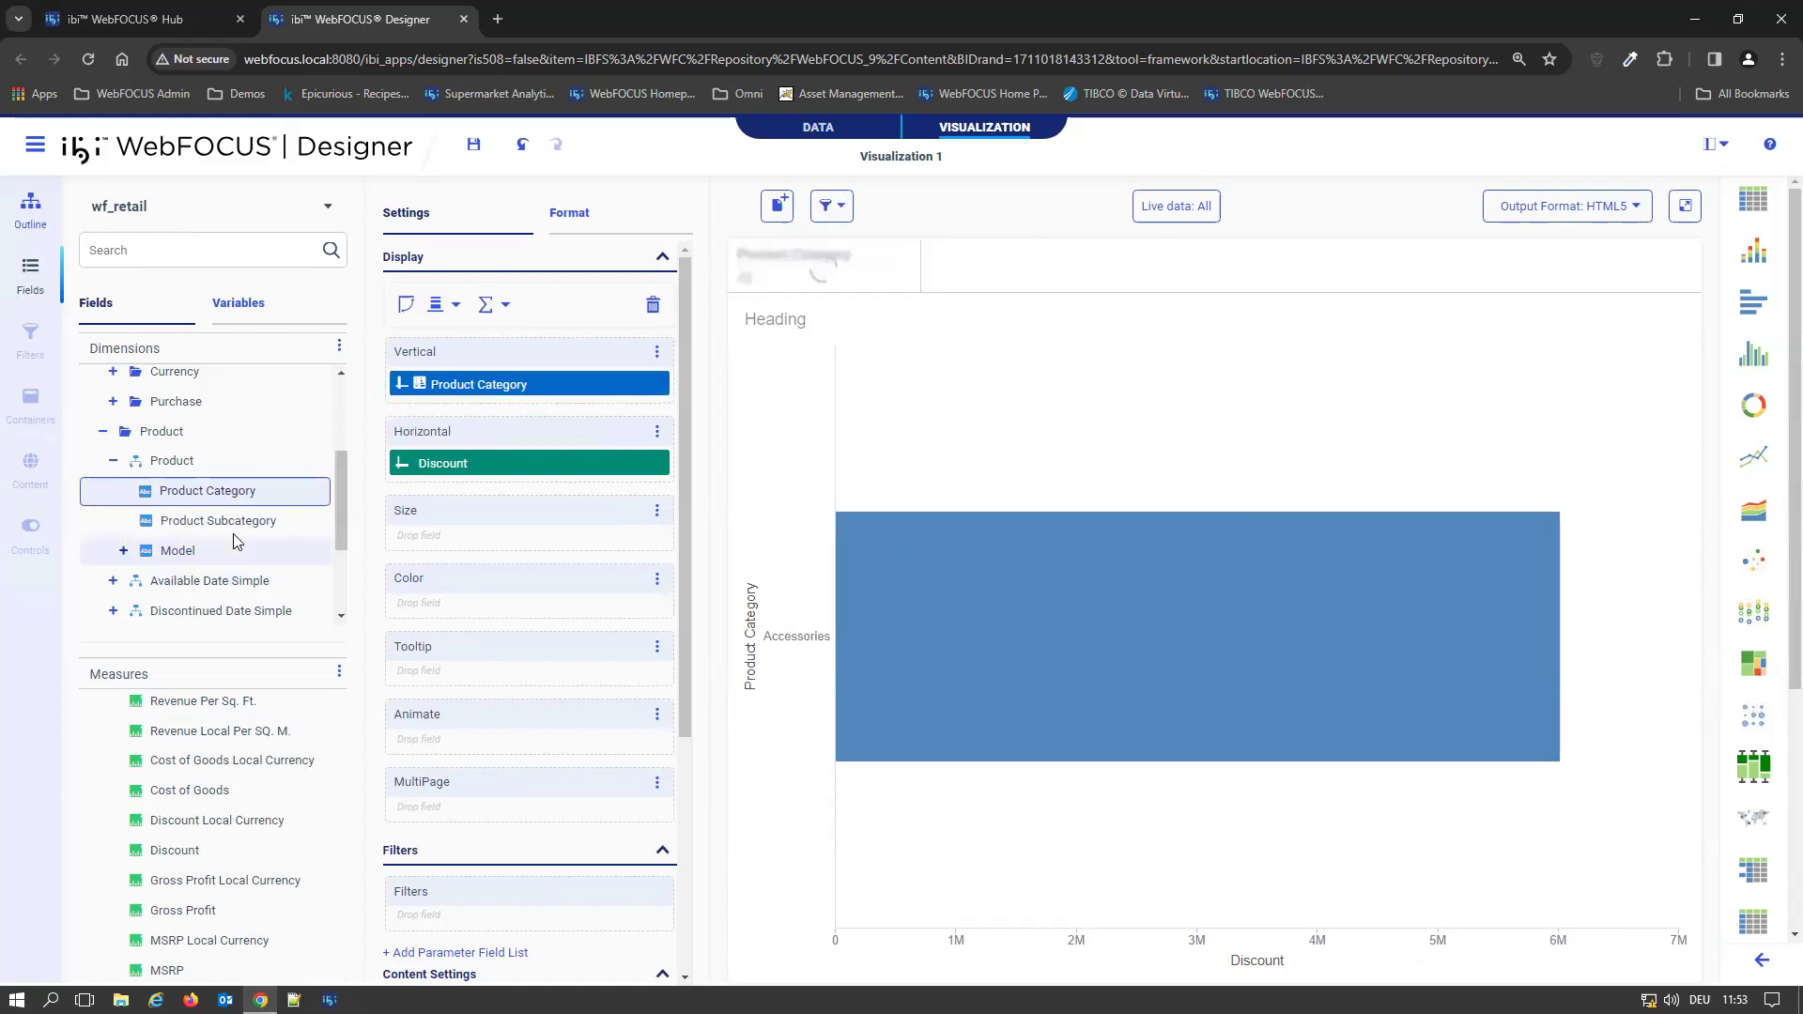
drag(228, 524, 995, 263)
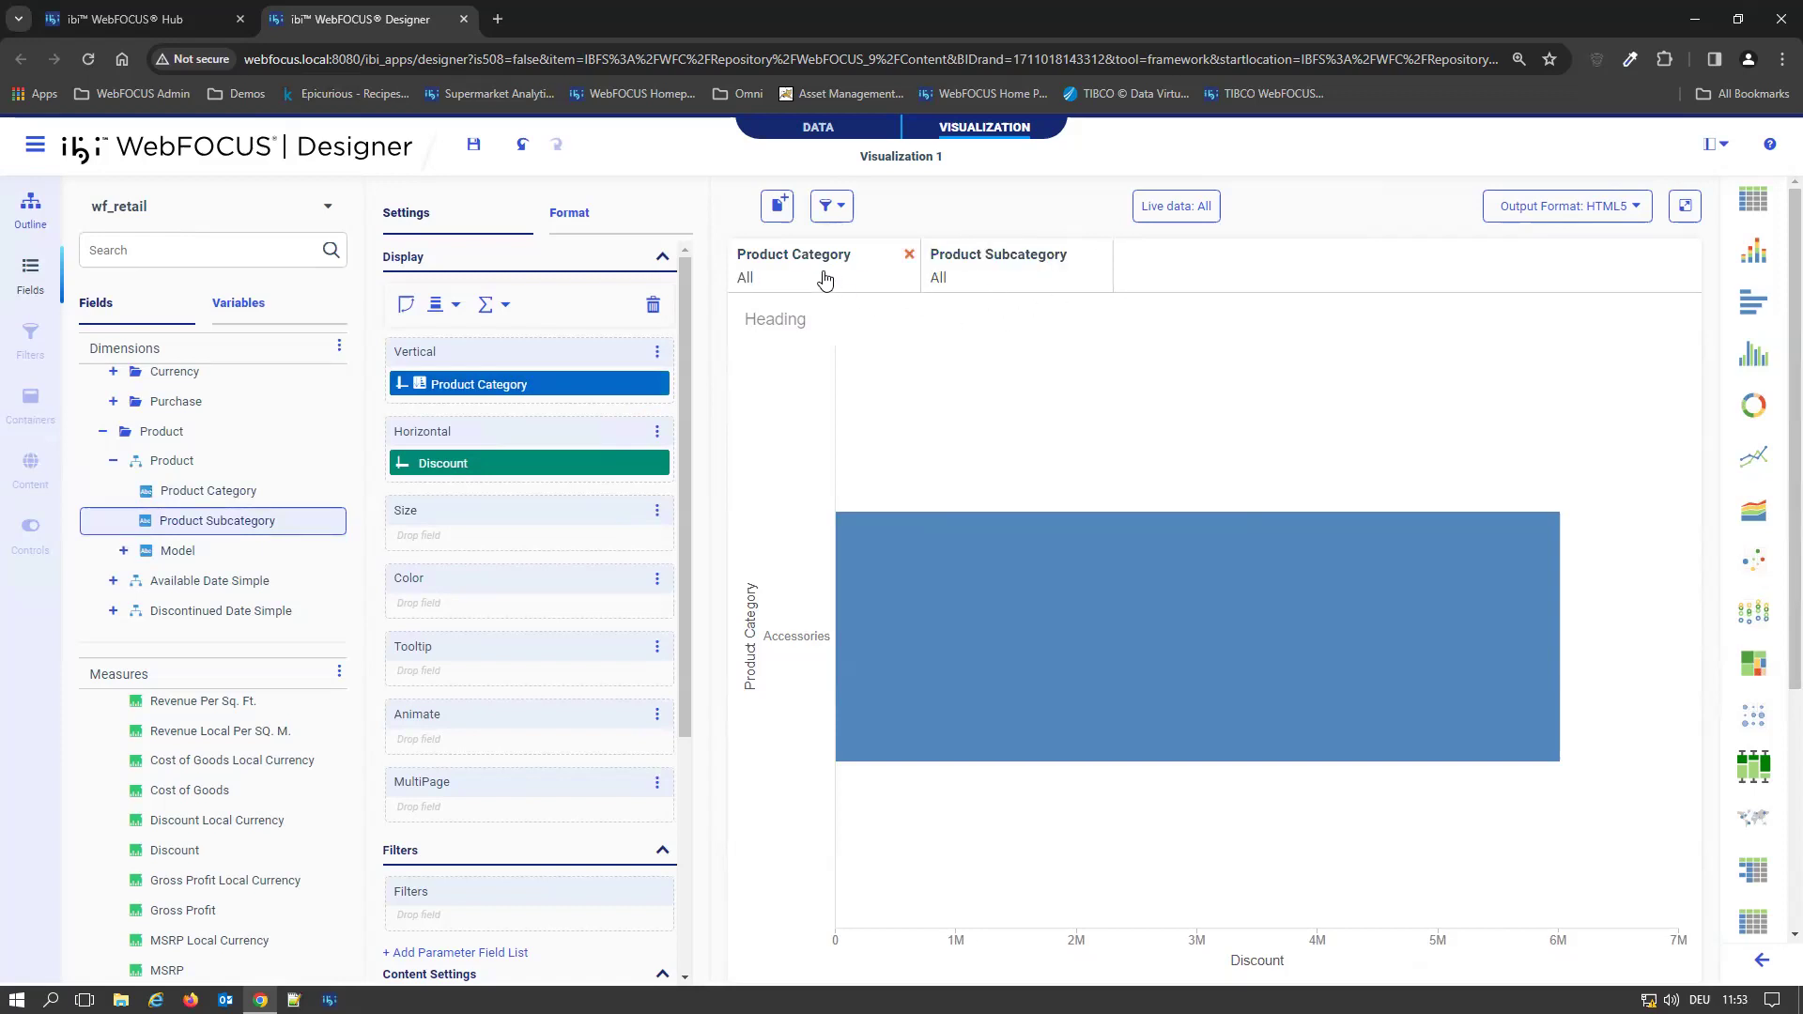
With Do not link filters active, limit the Product Category filter to Camcorder and check the Product Subcategory filter's full value list
click(833, 212)
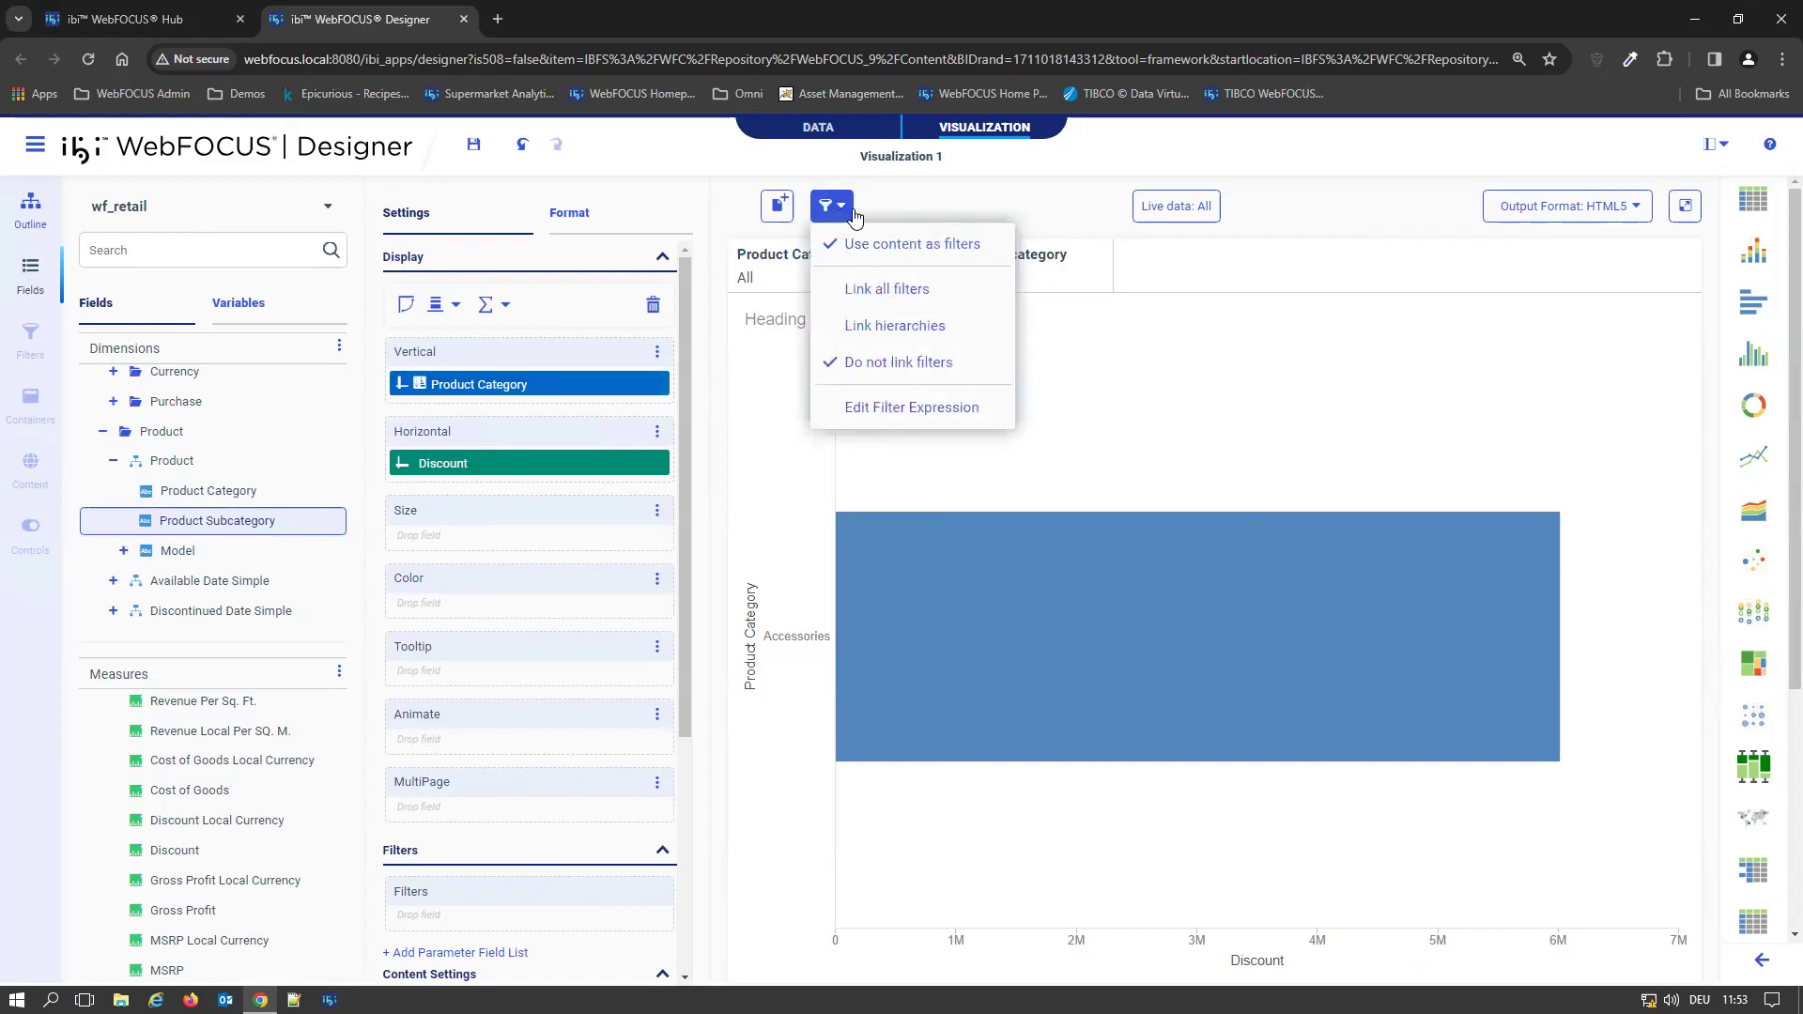
click(1259, 282)
click(798, 287)
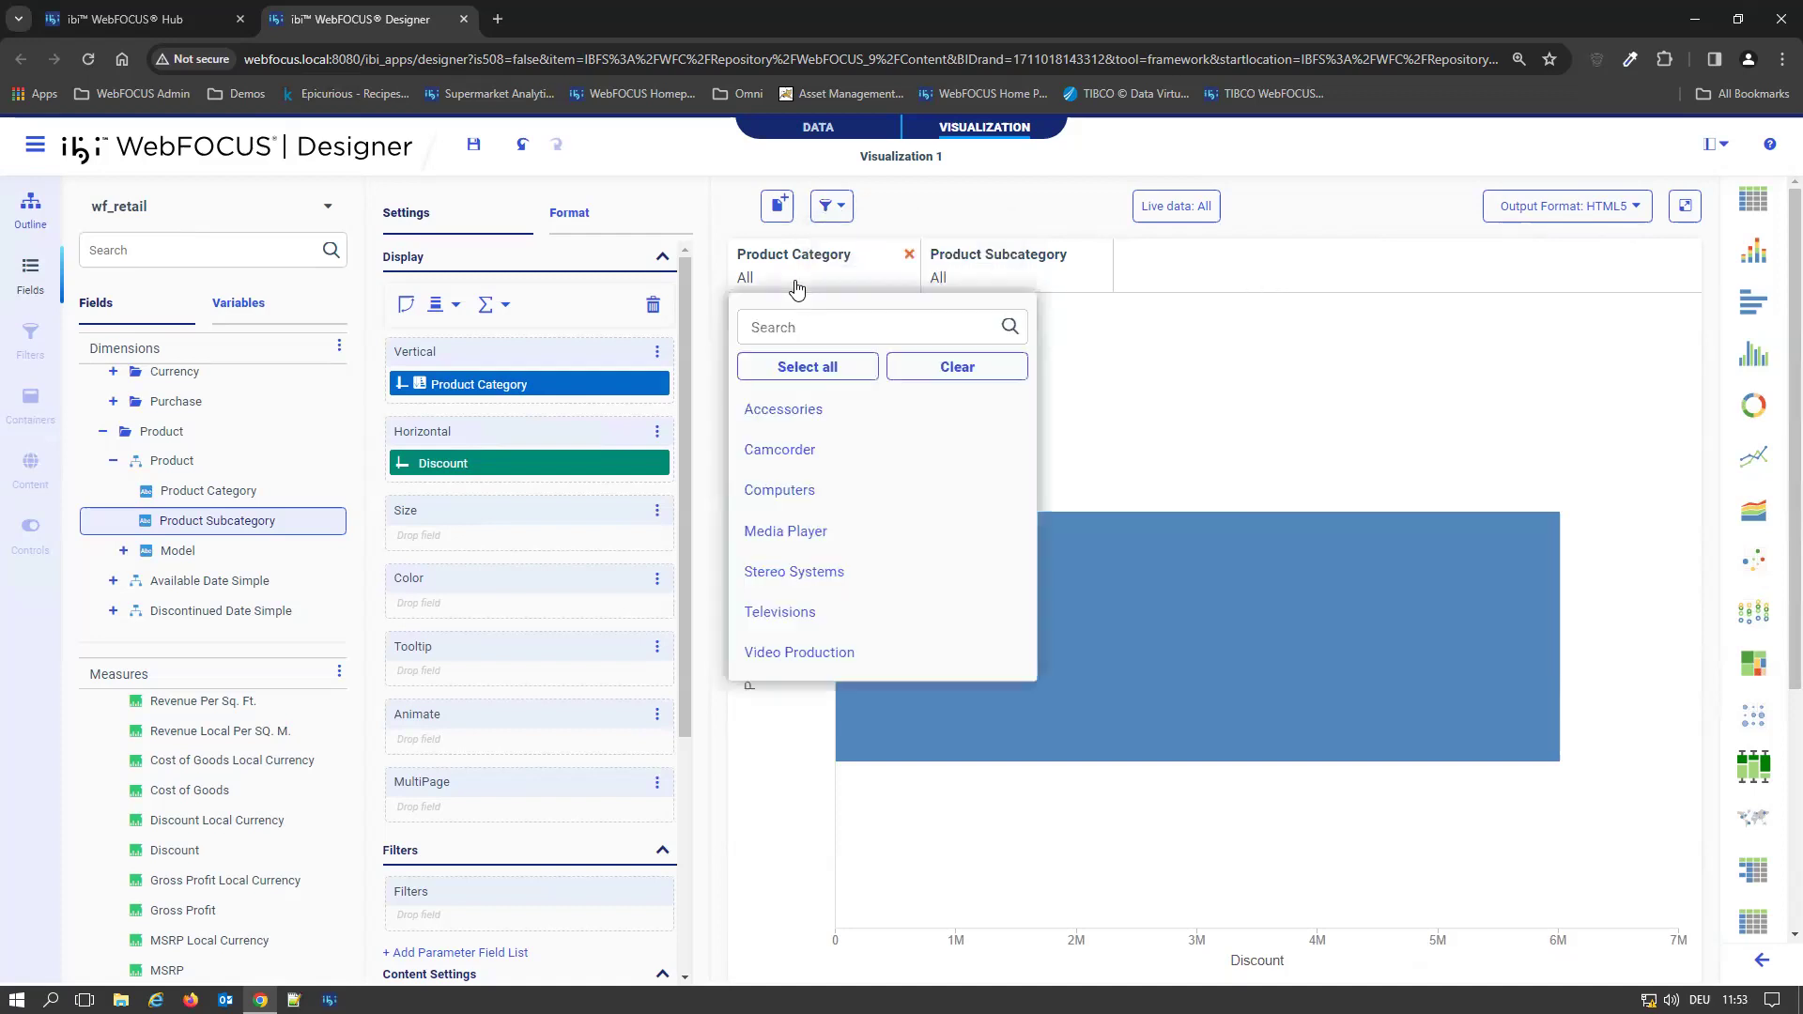
click(800, 453)
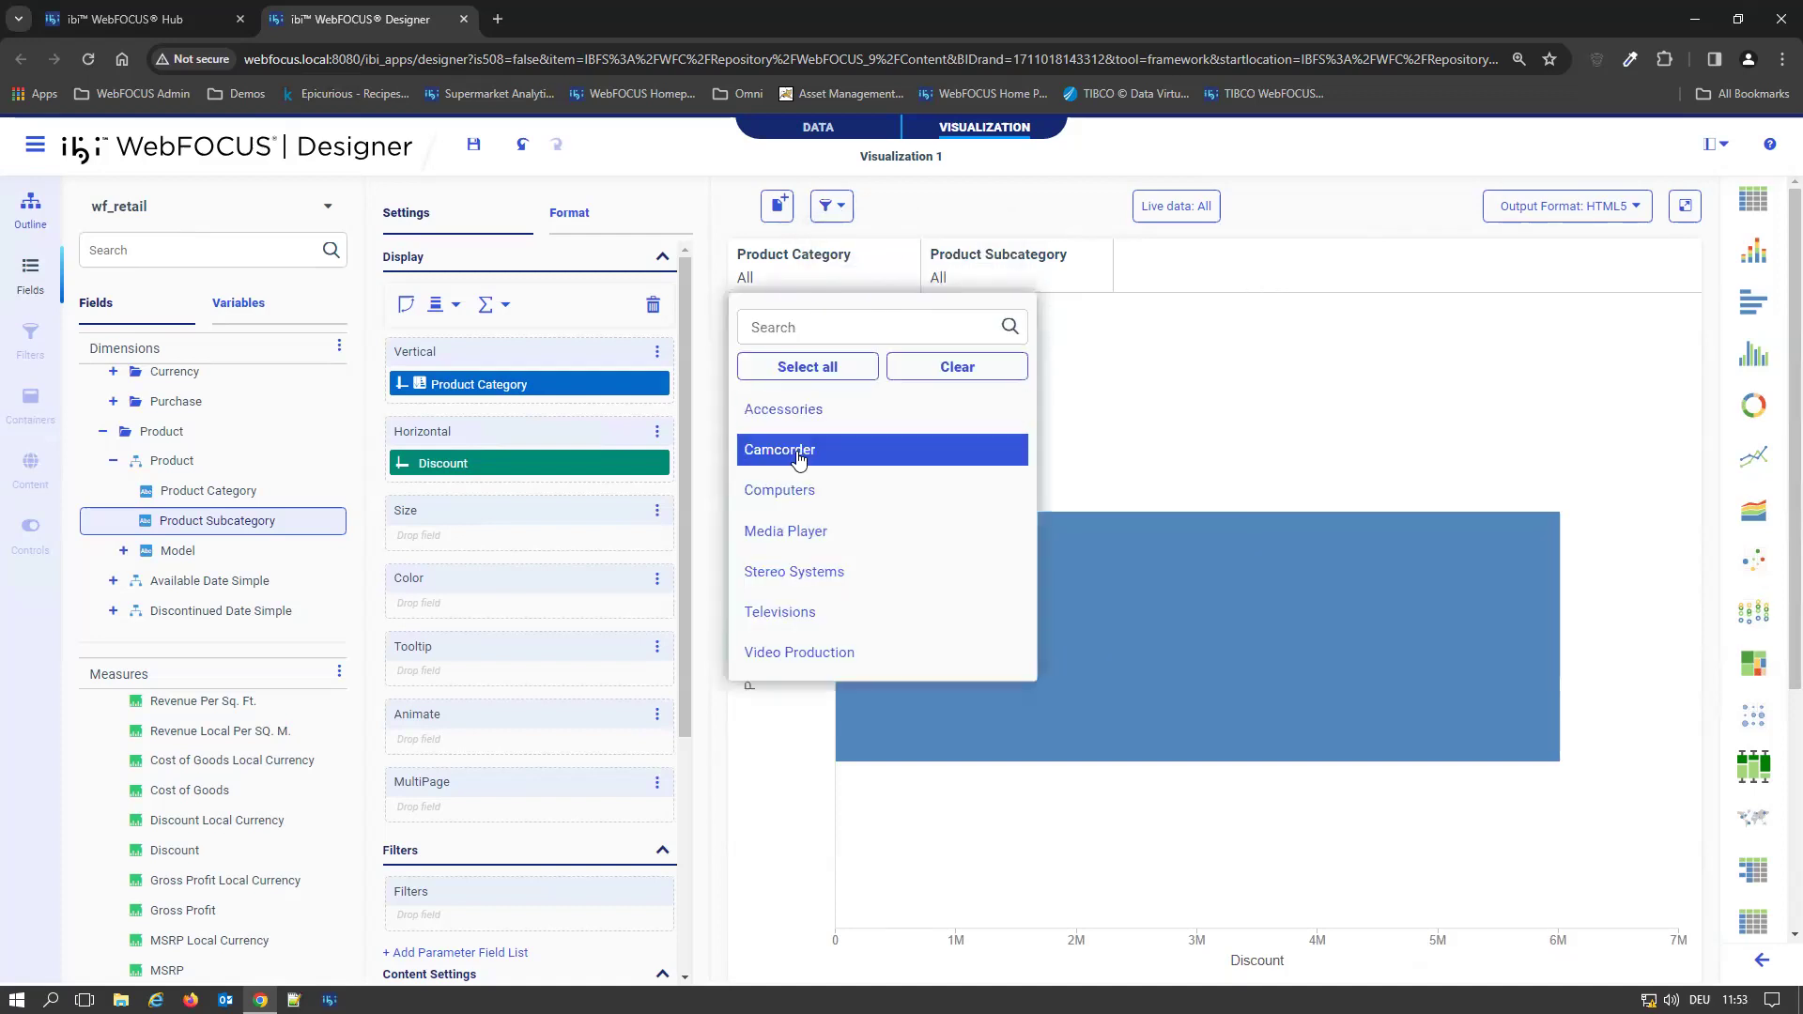
click(1185, 269)
click(1027, 282)
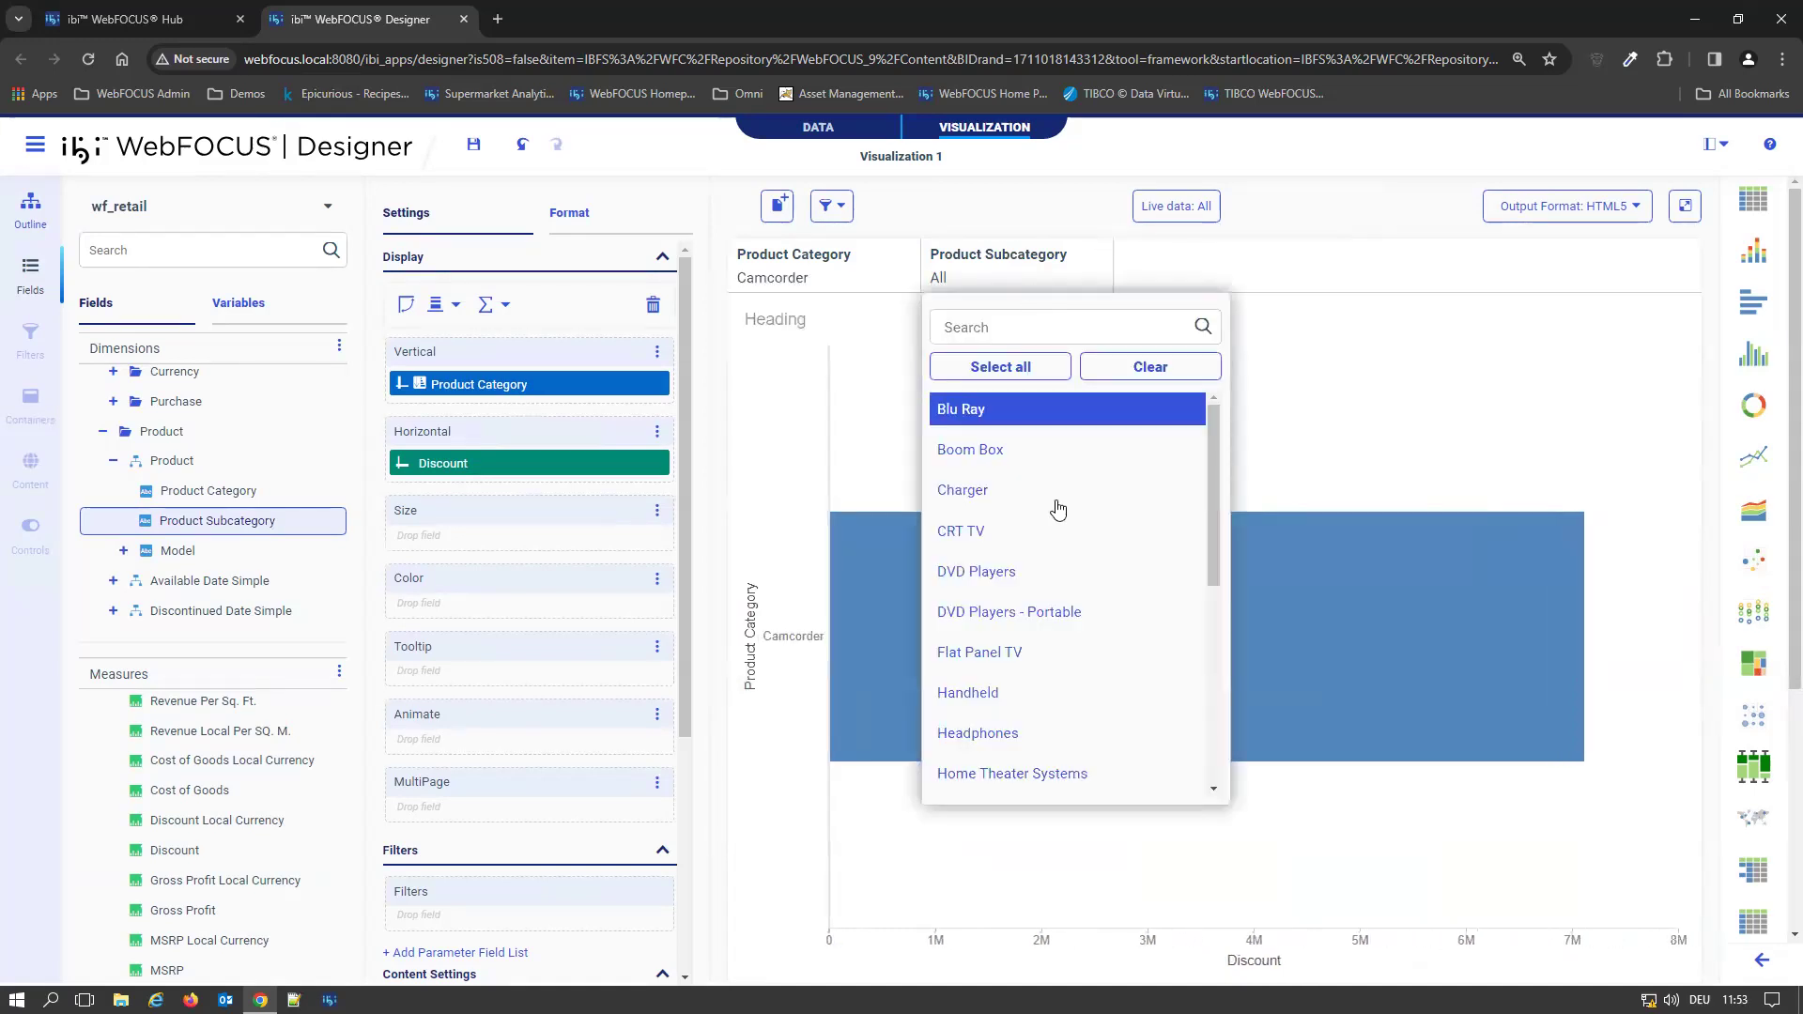
scroll(1048, 507, down, 5)
scroll(1080, 516, up, 5)
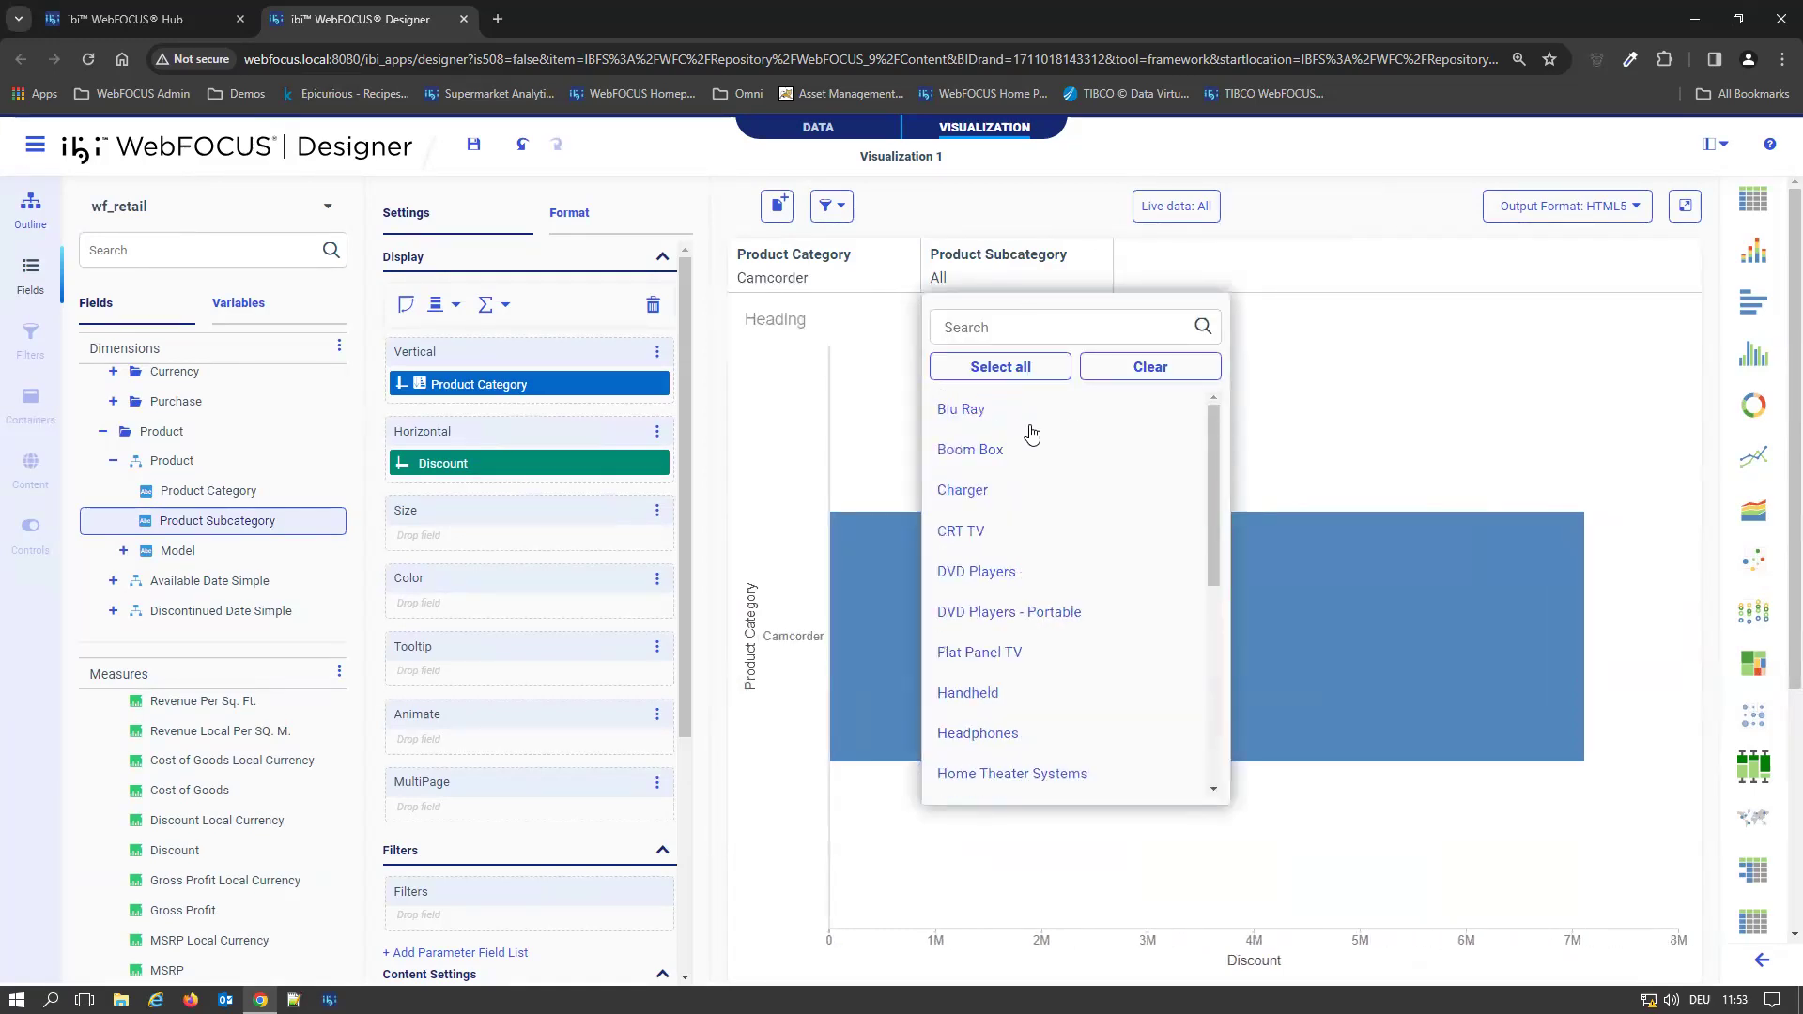
Change the filter linking option to Link hierarchies
mouse_move(1415, 729)
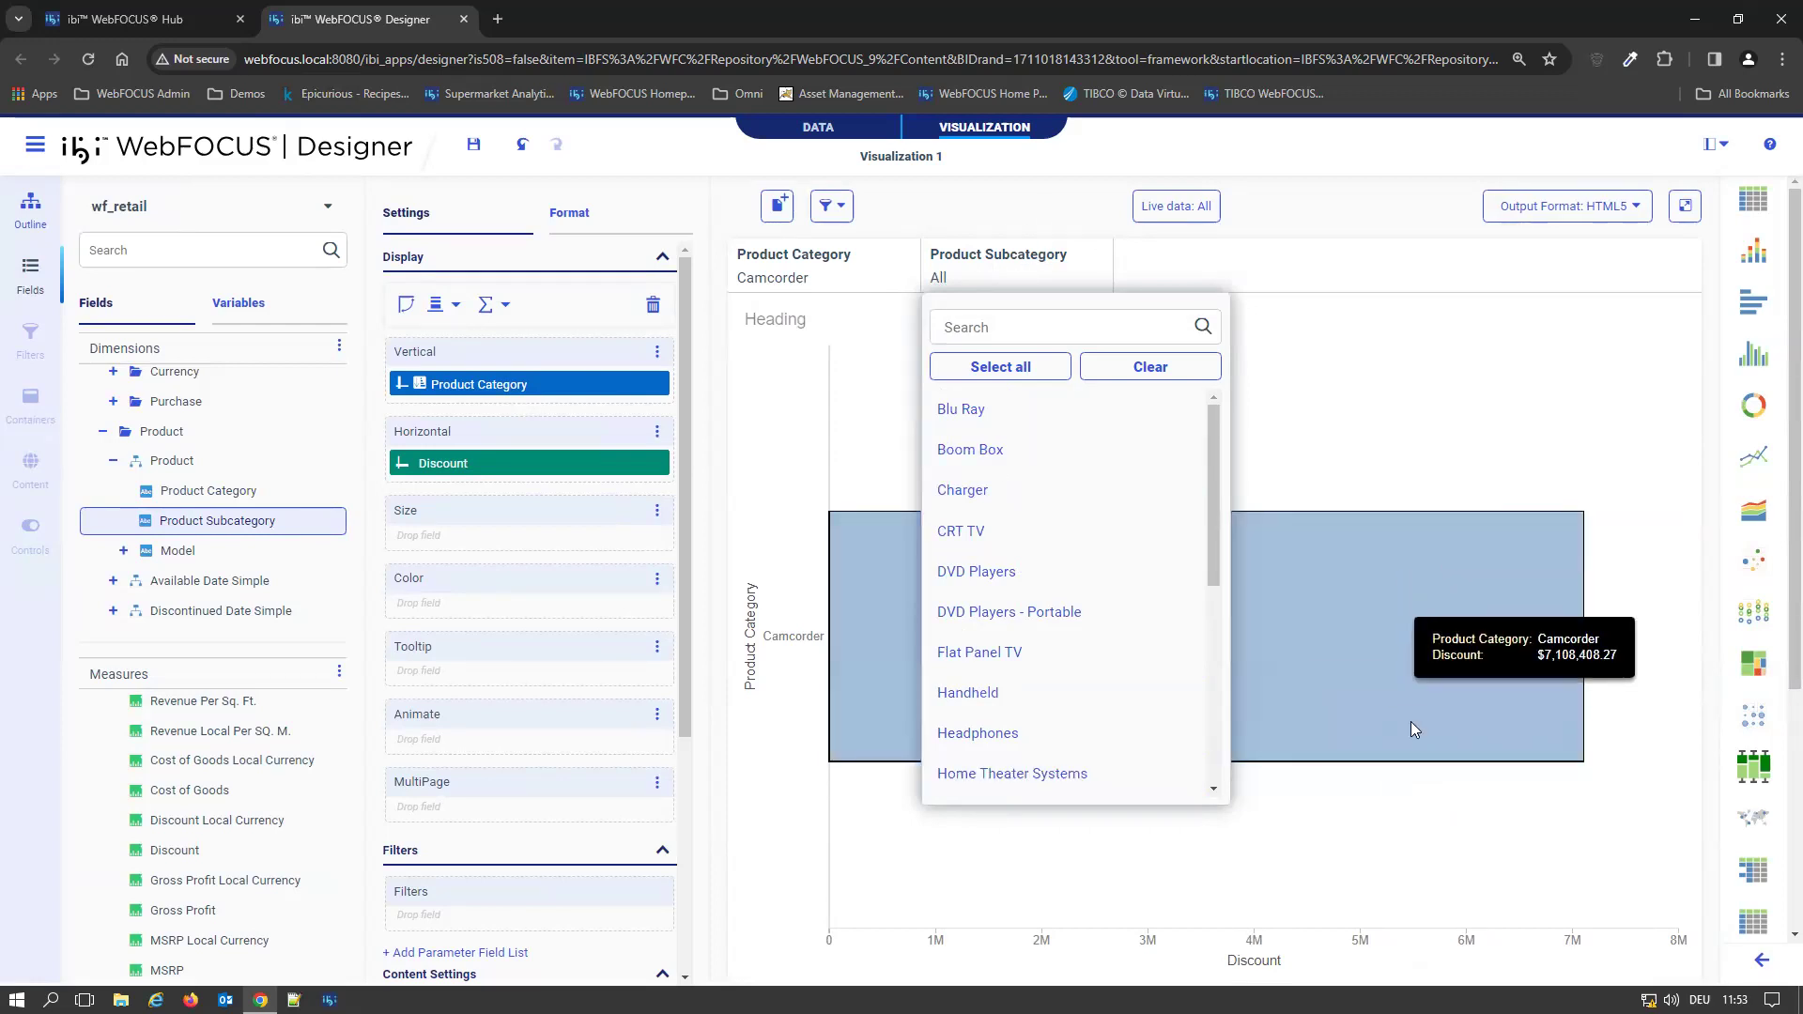
click(842, 206)
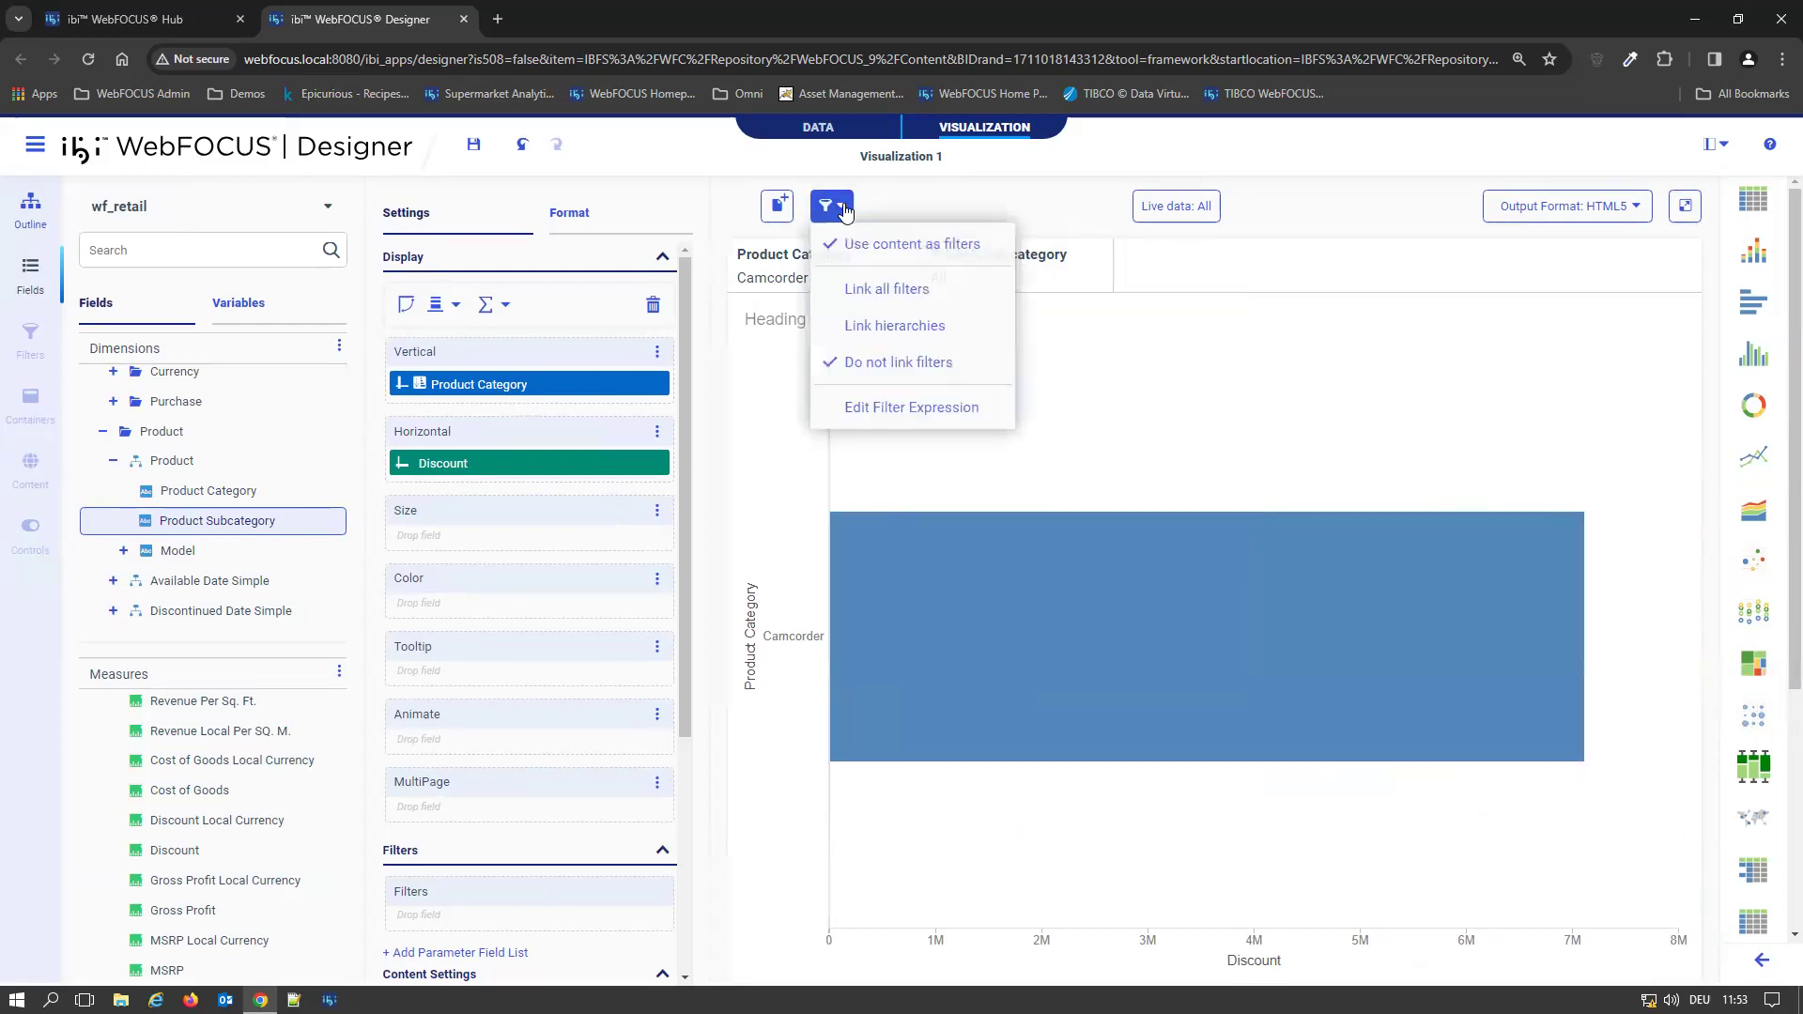
click(925, 328)
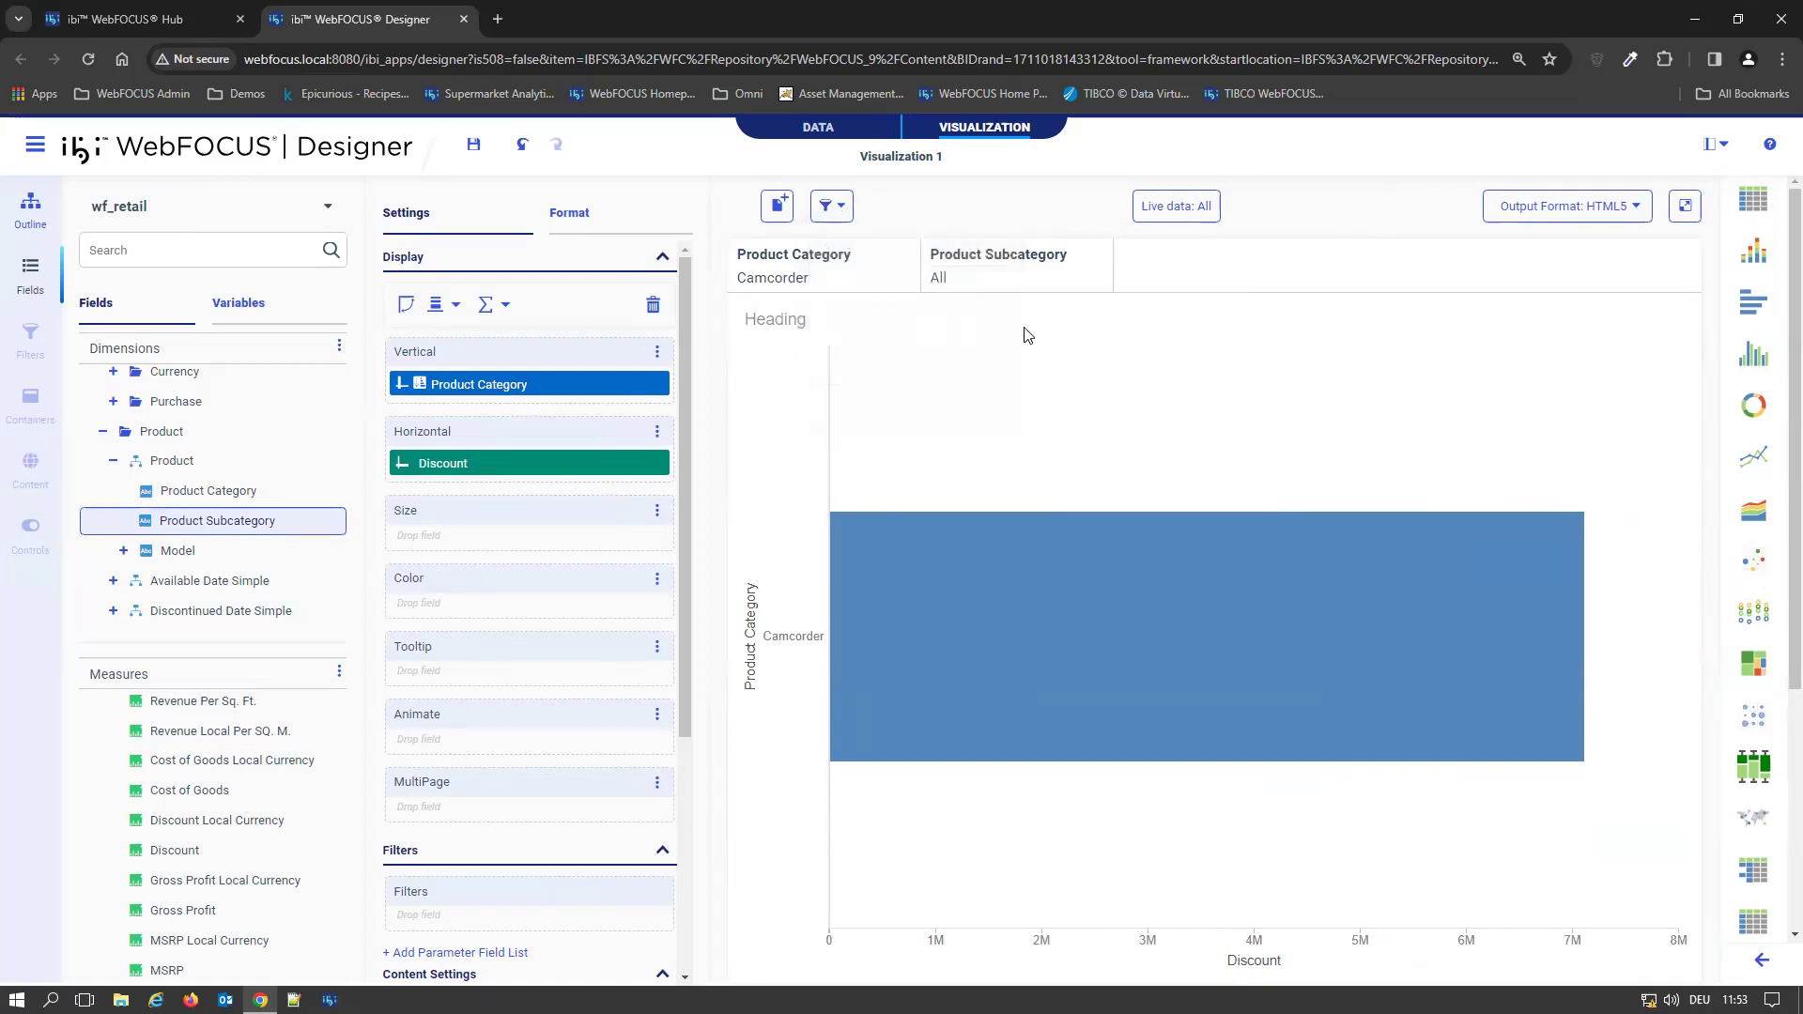
Switch the Product Category filter to Media Player and list the values offered by the Product Subcategory filter
click(836, 290)
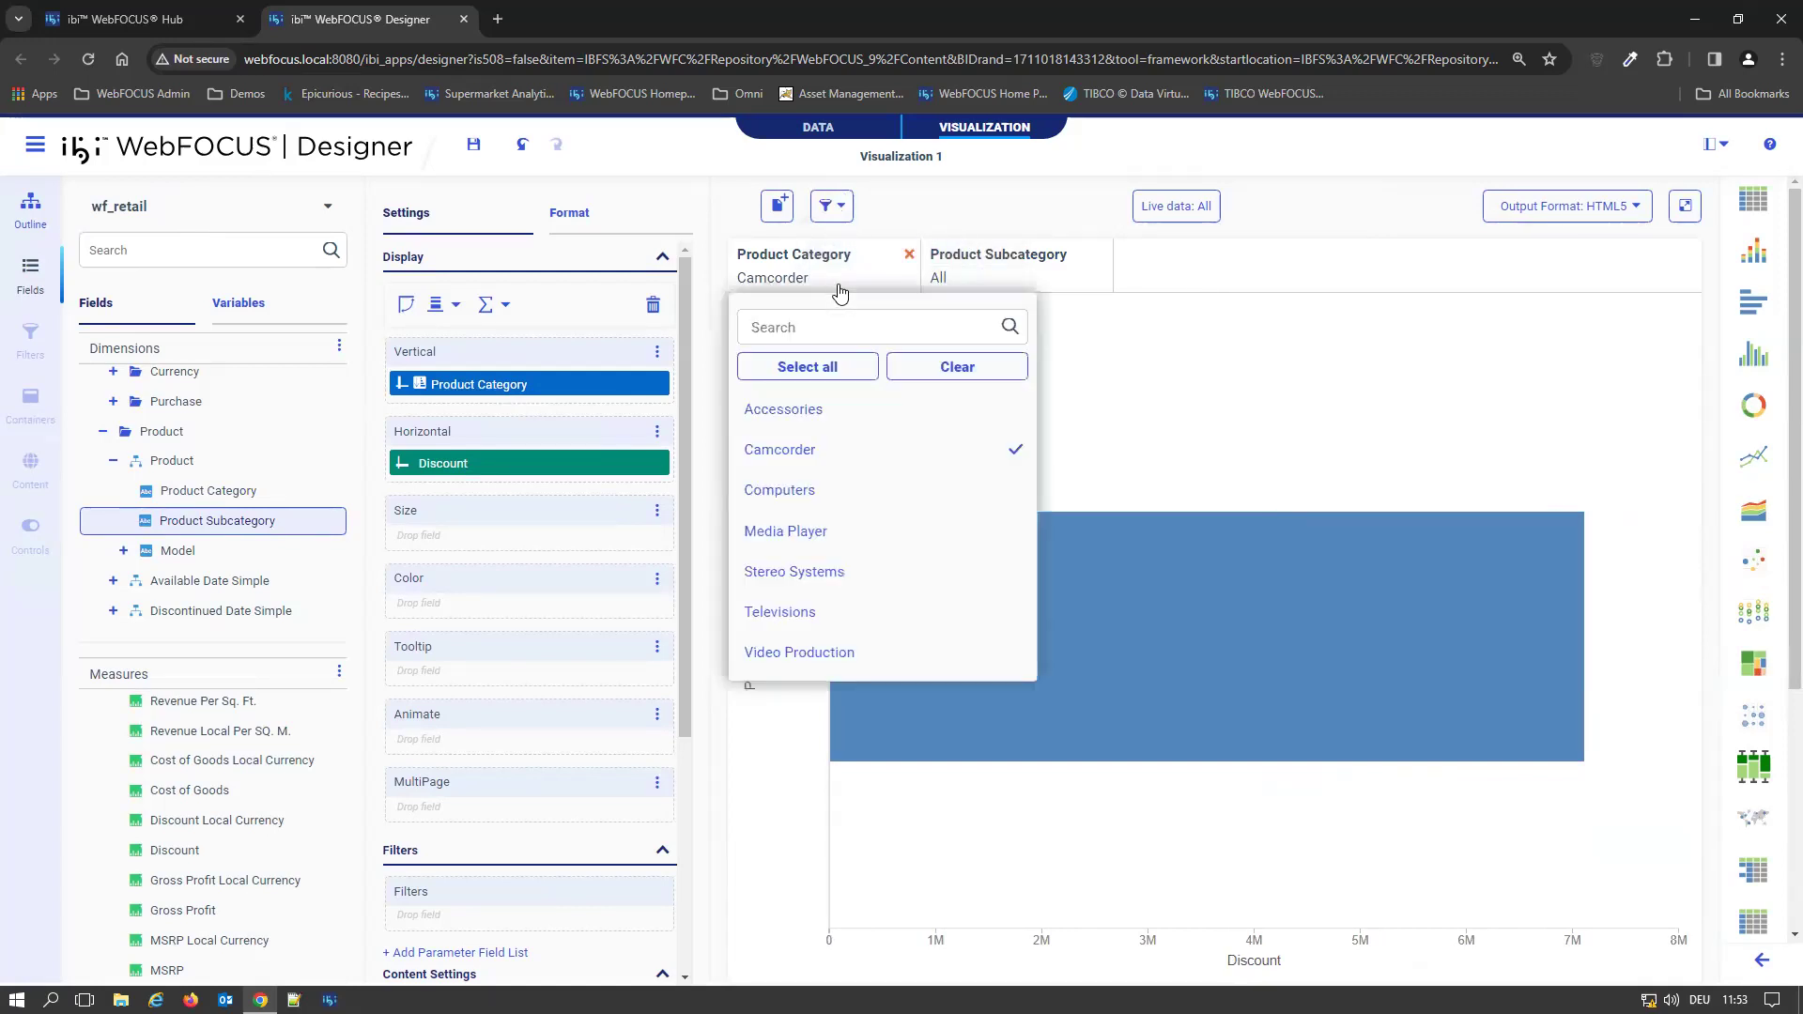
click(873, 522)
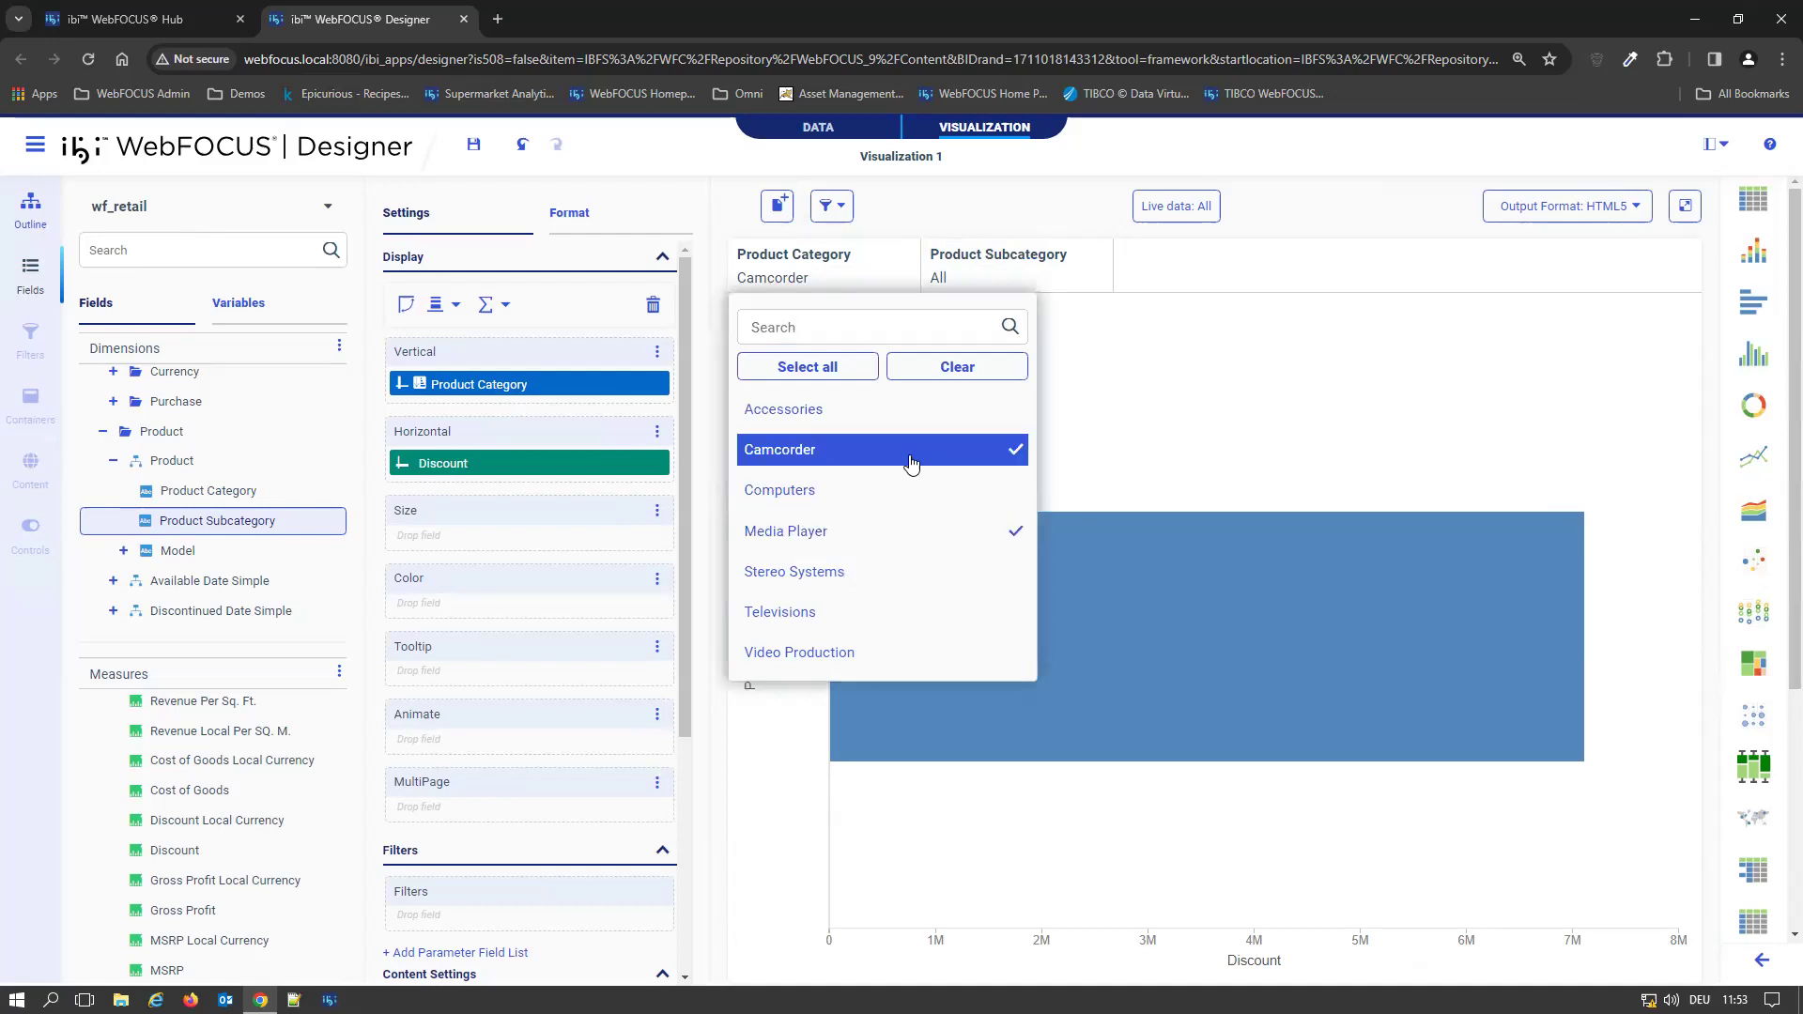
click(1185, 269)
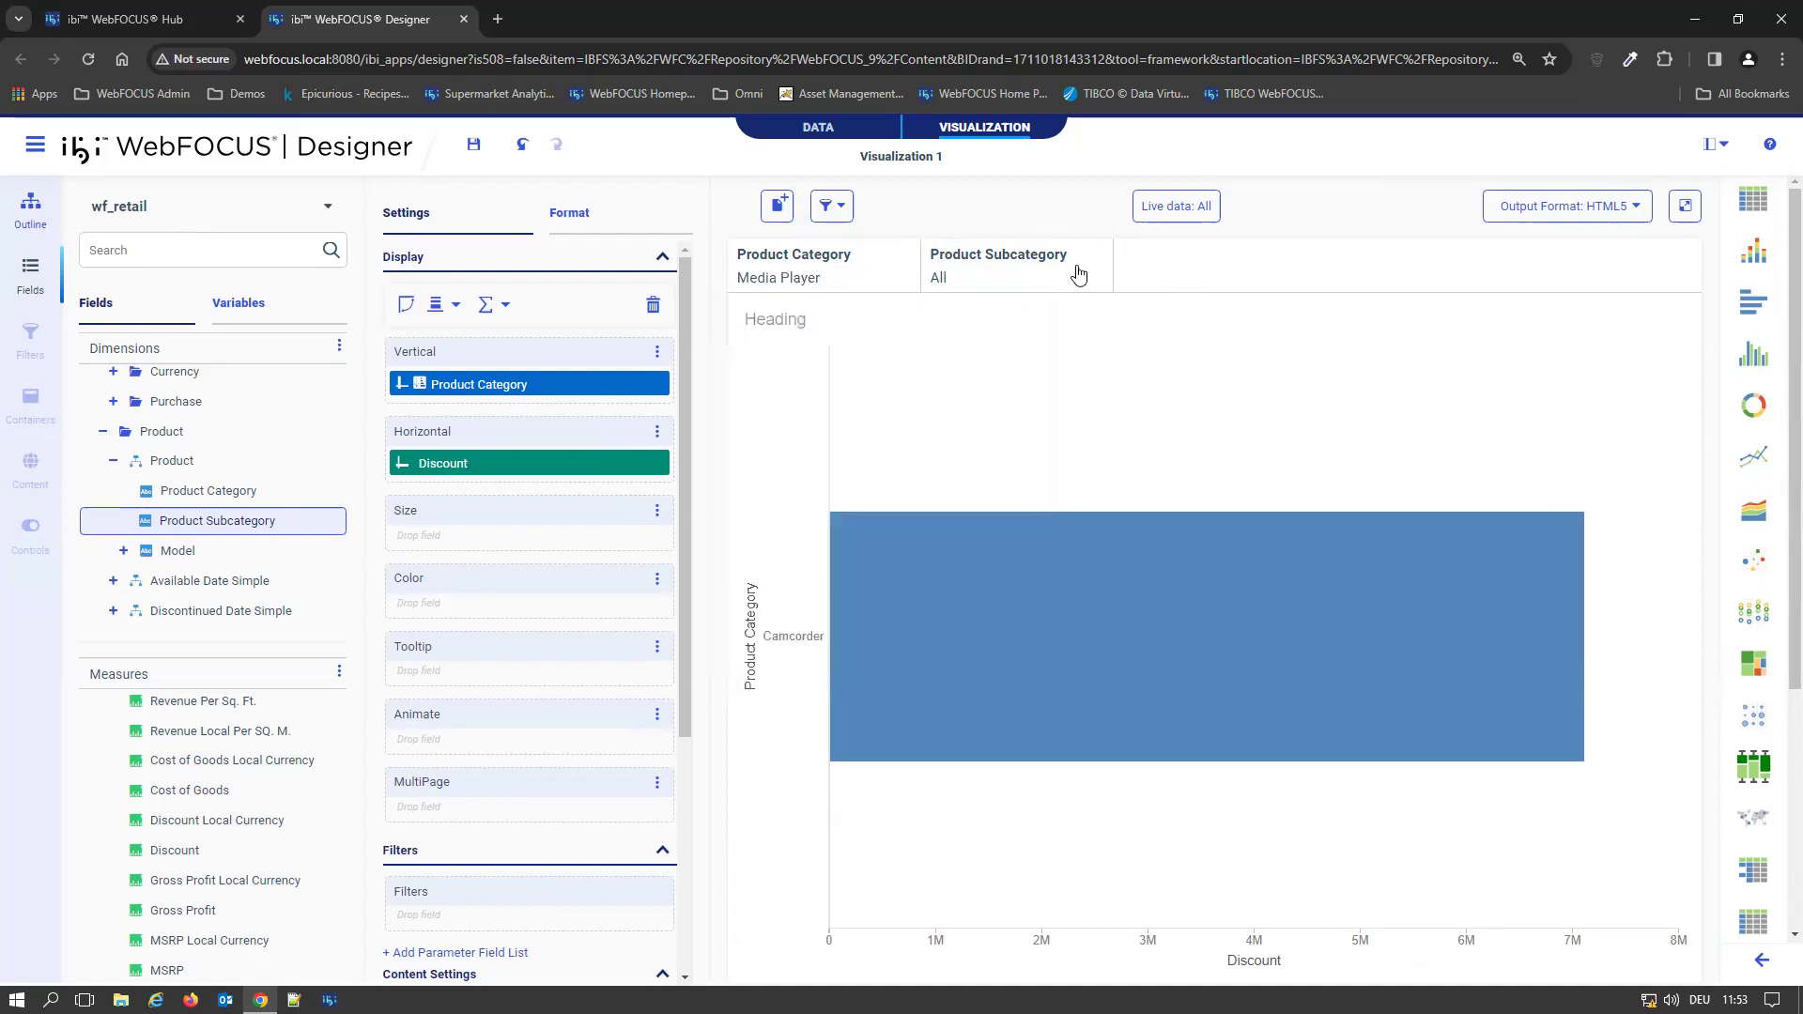
click(996, 280)
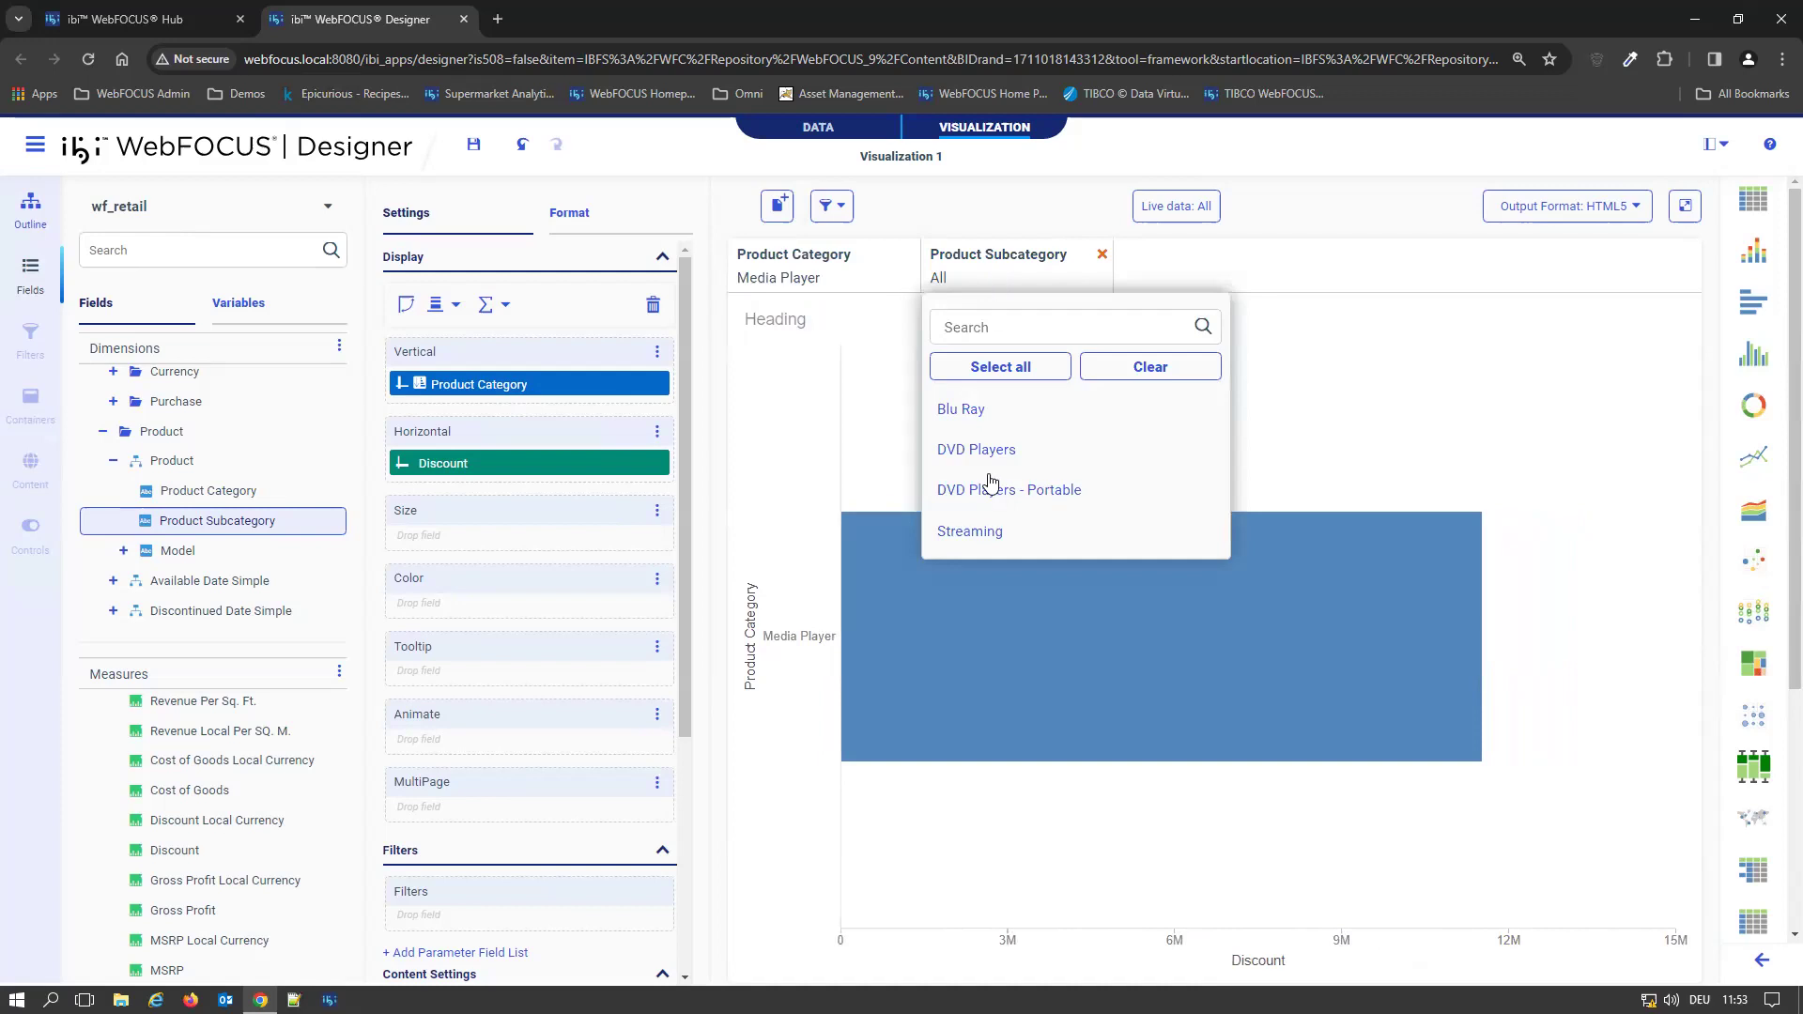